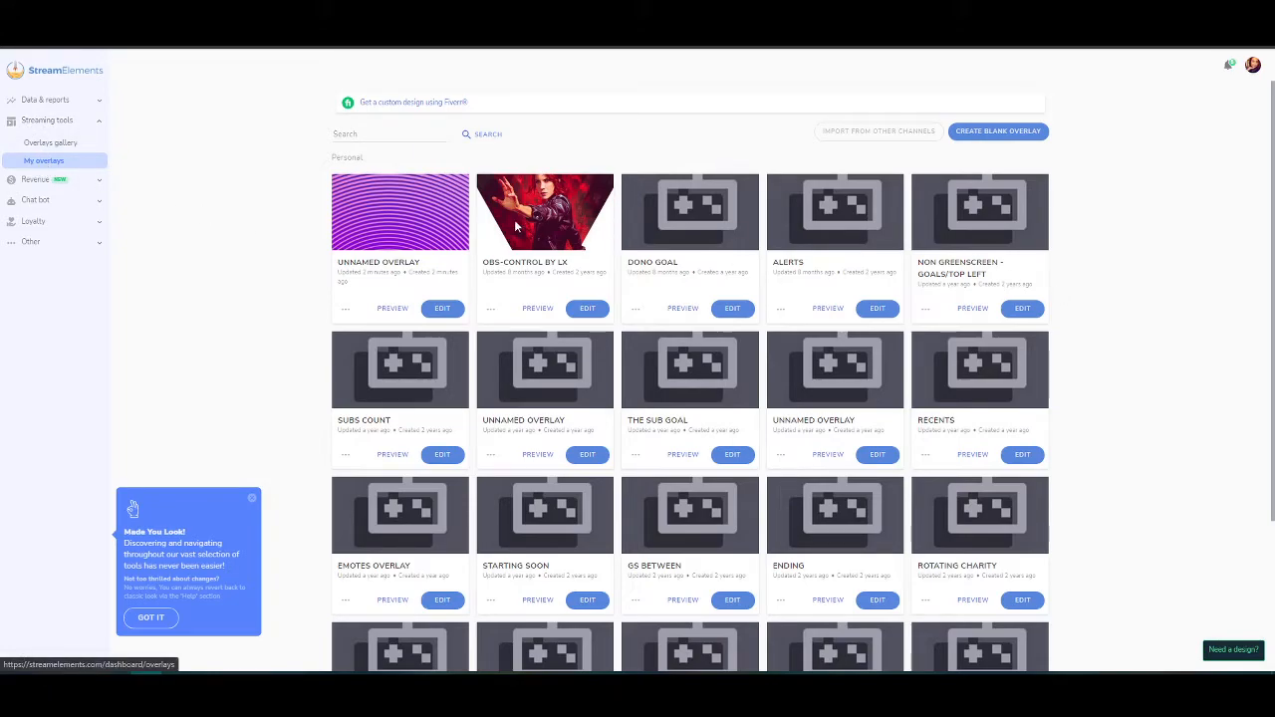
Create a new blank overlay with the resolution set to 1080p.
scroll(447, 578, down, 3)
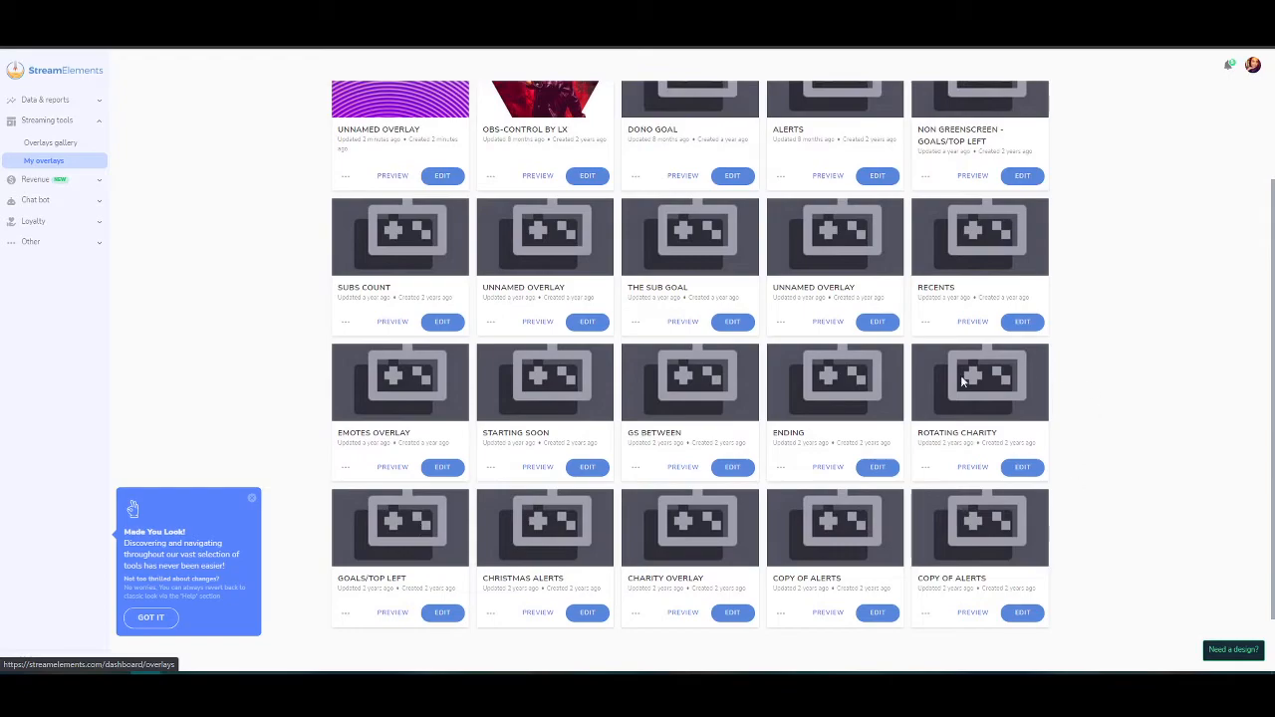
scroll(415, 435, up, 2)
scroll(414, 435, up, 1)
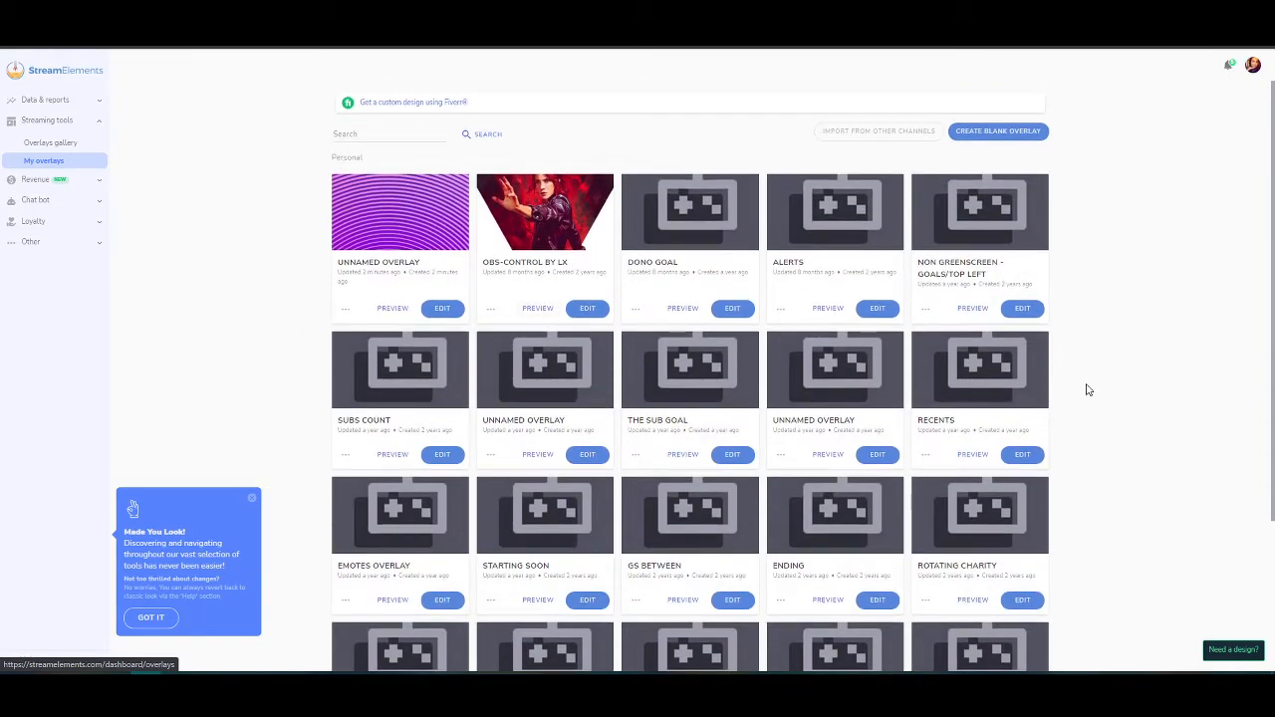
click(1012, 135)
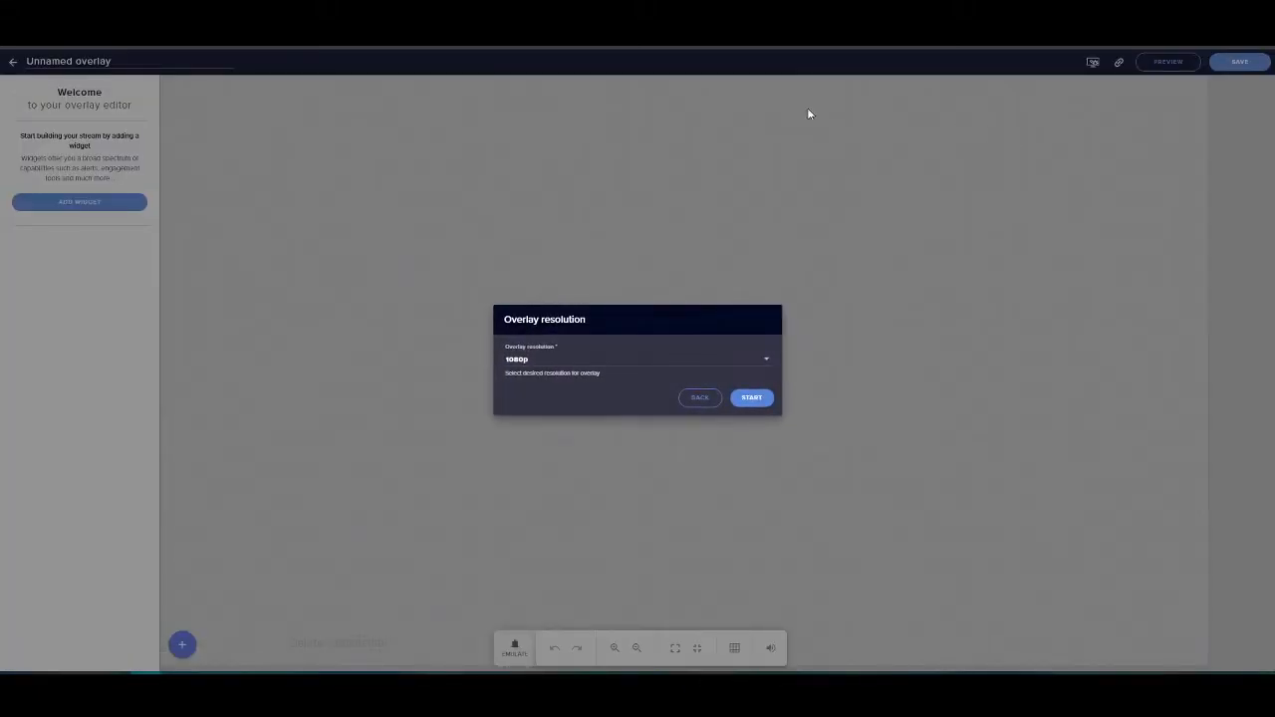
click(557, 368)
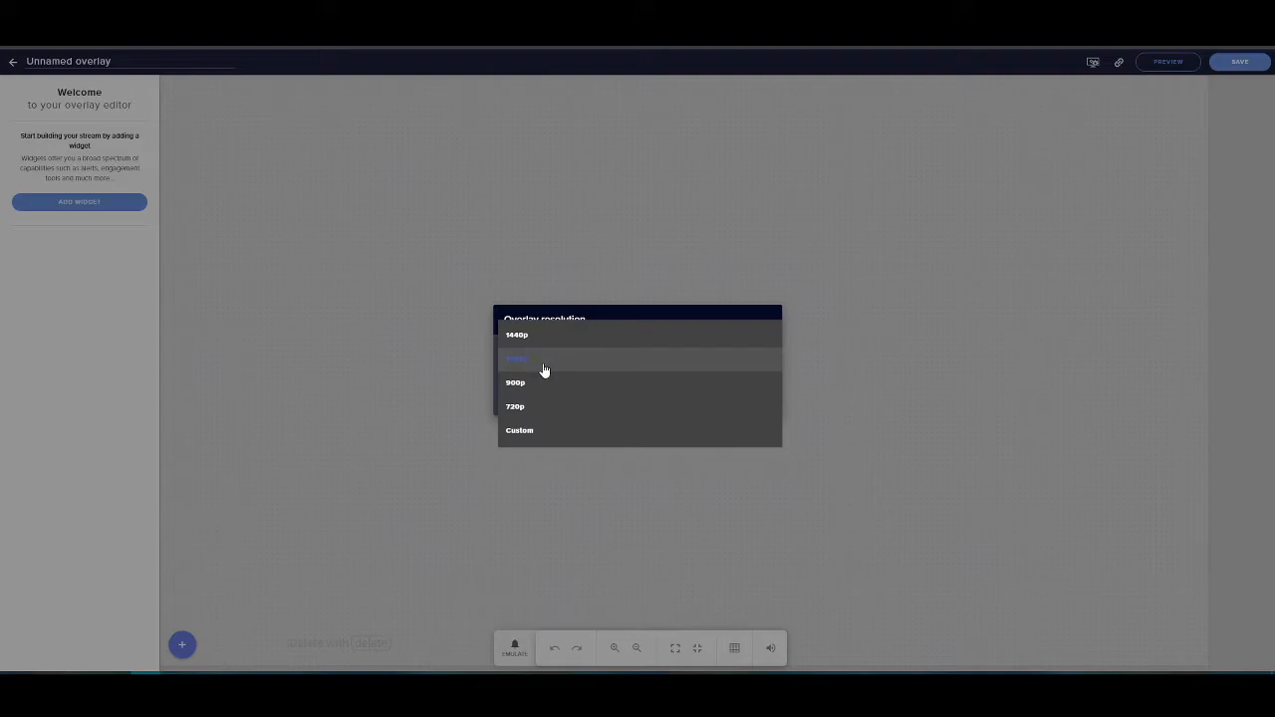
click(551, 367)
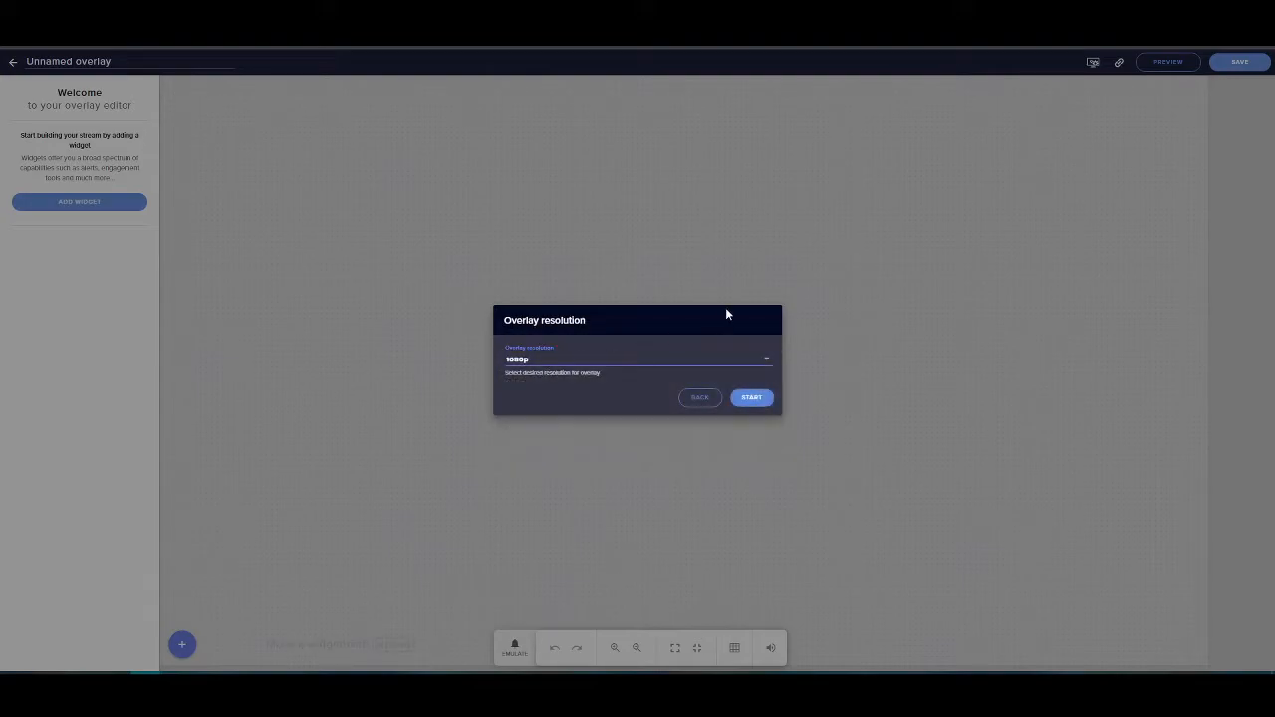
click(751, 398)
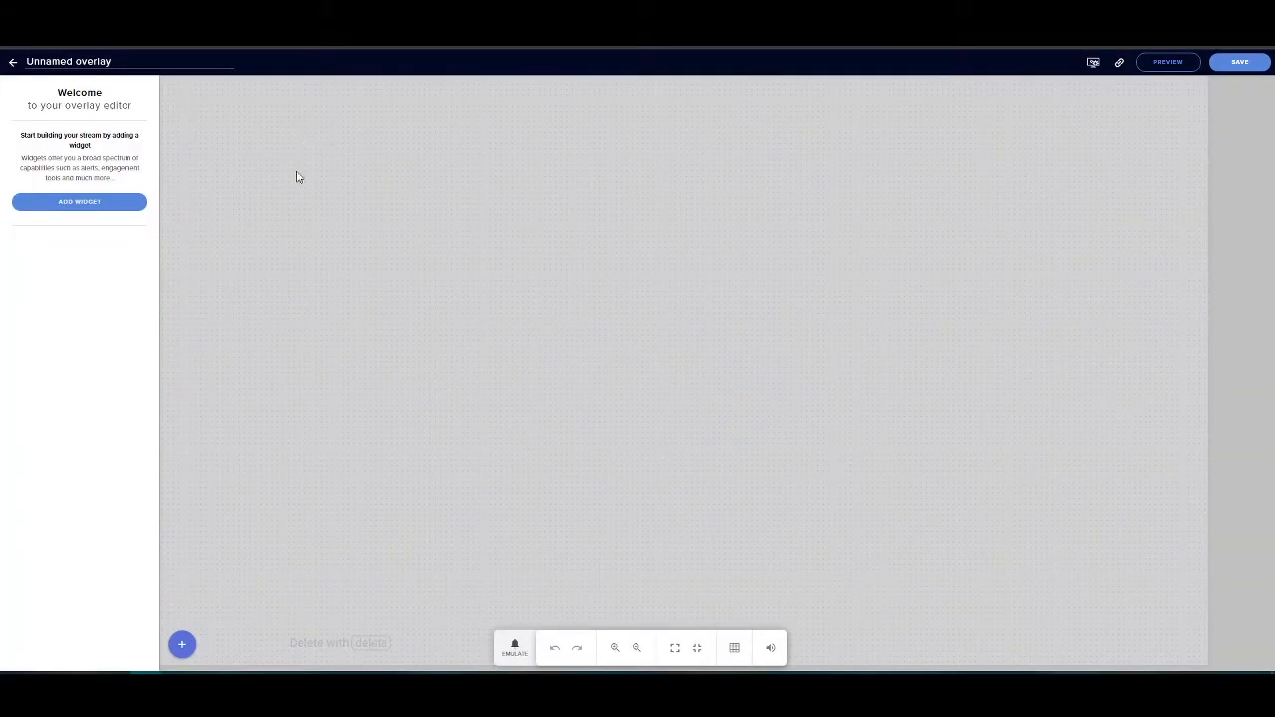
Add an AlertBox widget from the alerts category and enlarge it on the overlay canvas.
click(99, 204)
mouse_move(218, 438)
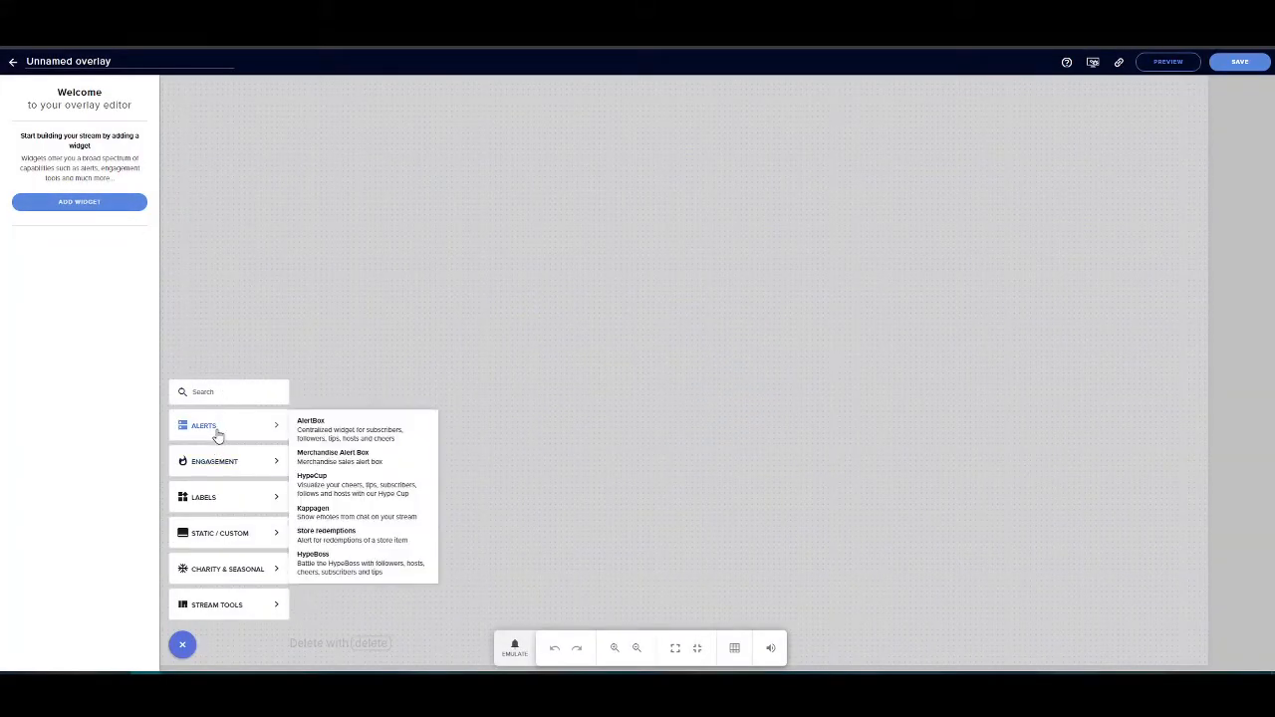
click(360, 435)
drag(438, 289, 921, 354)
drag(644, 476, 429, 509)
click(581, 453)
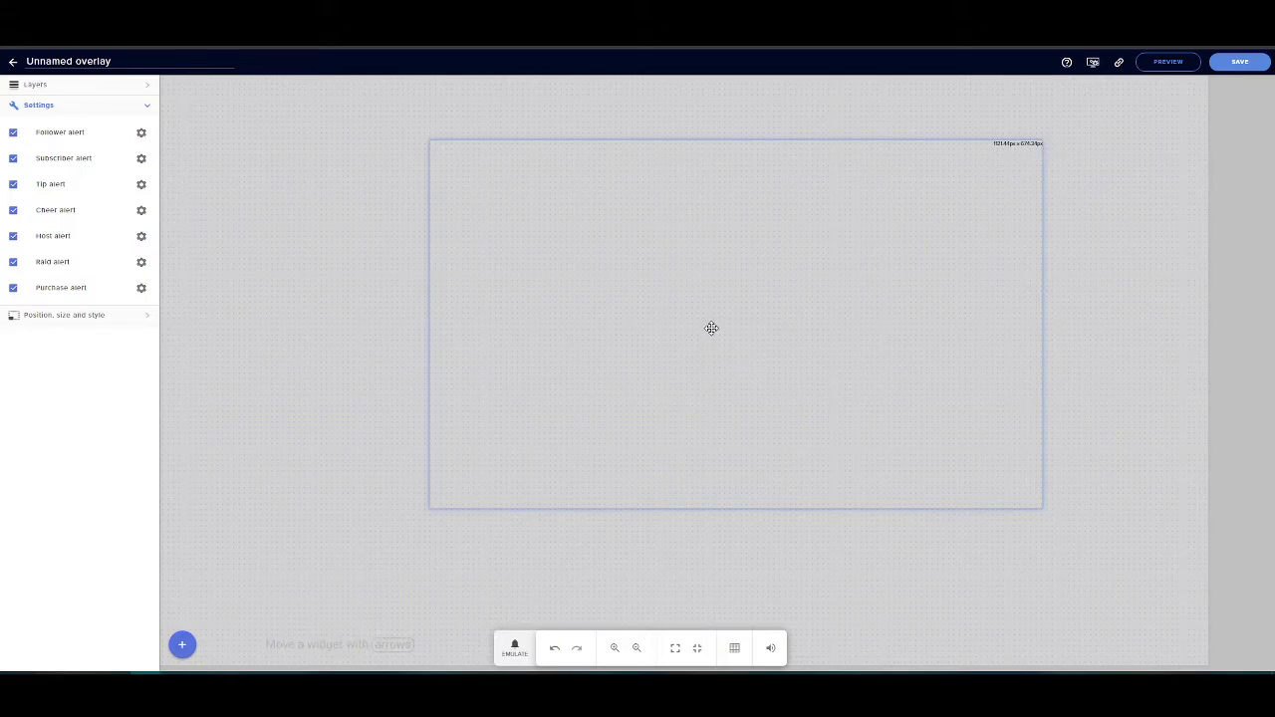
Move and resize the AlertBox to about 1130 by 680 px near the centre of the canvas.
drag(706, 332, 428, 268)
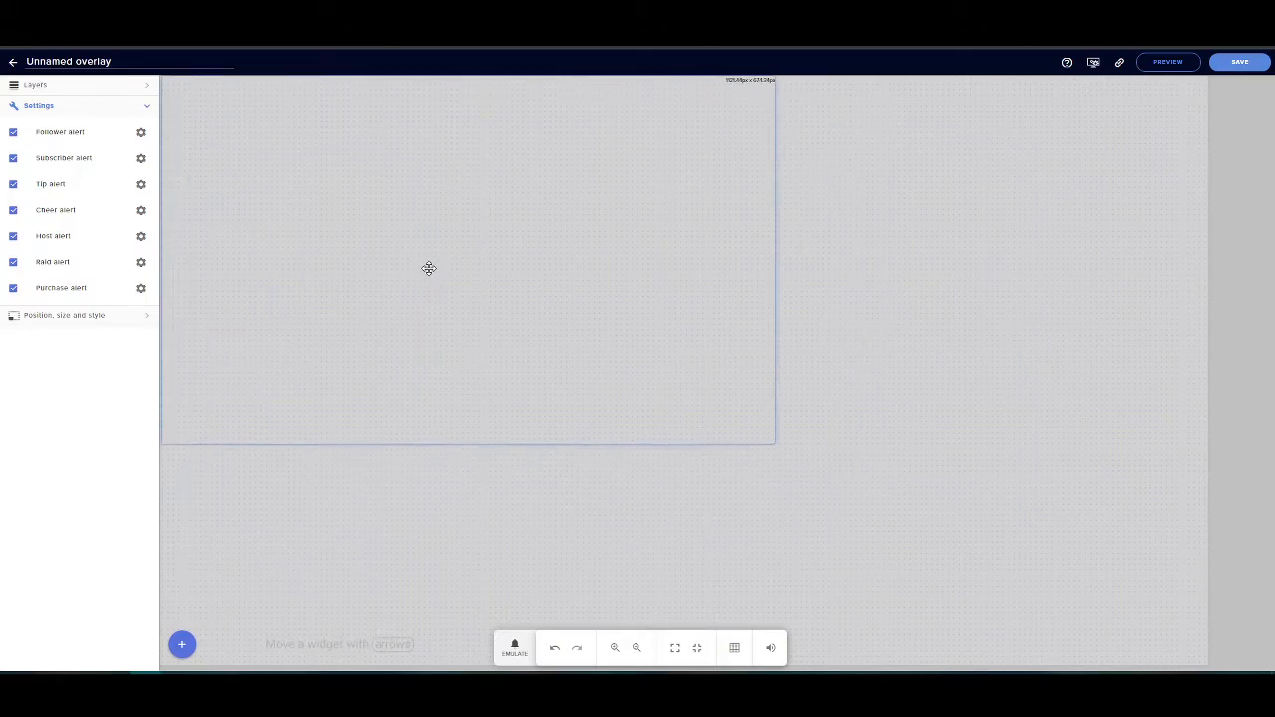
drag(772, 445, 525, 325)
drag(337, 164, 604, 270)
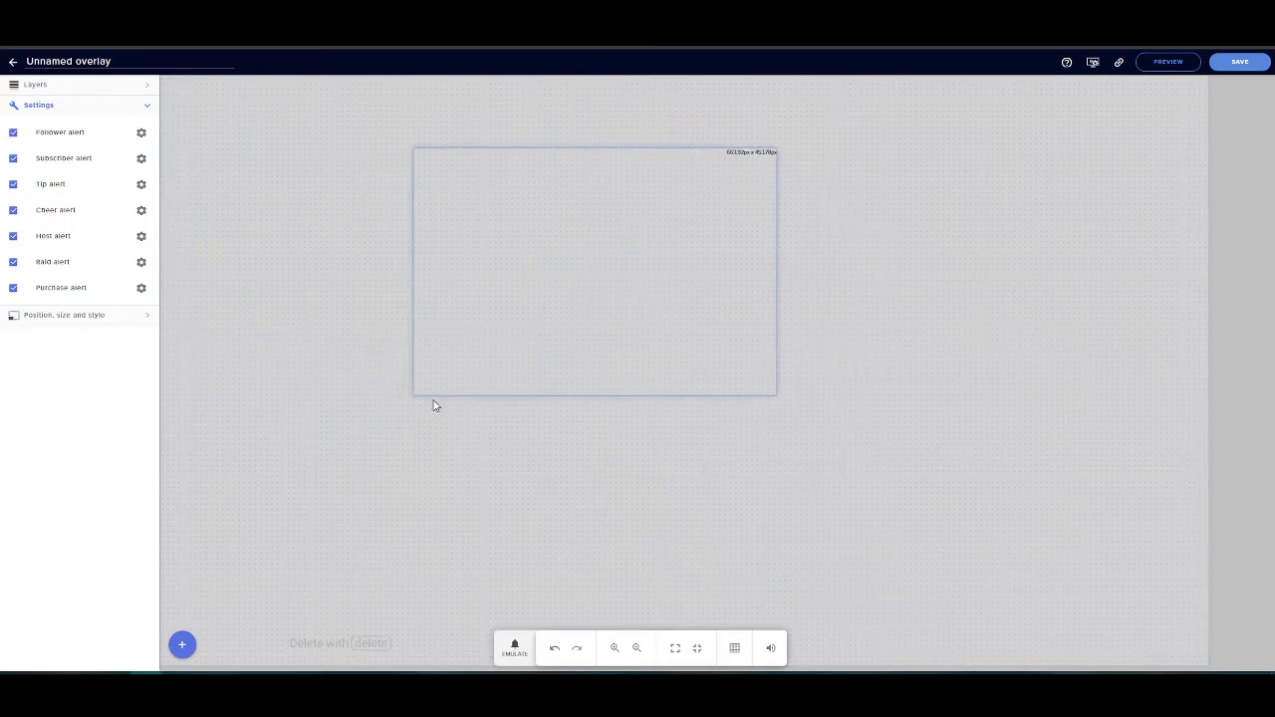
drag(414, 395, 274, 434)
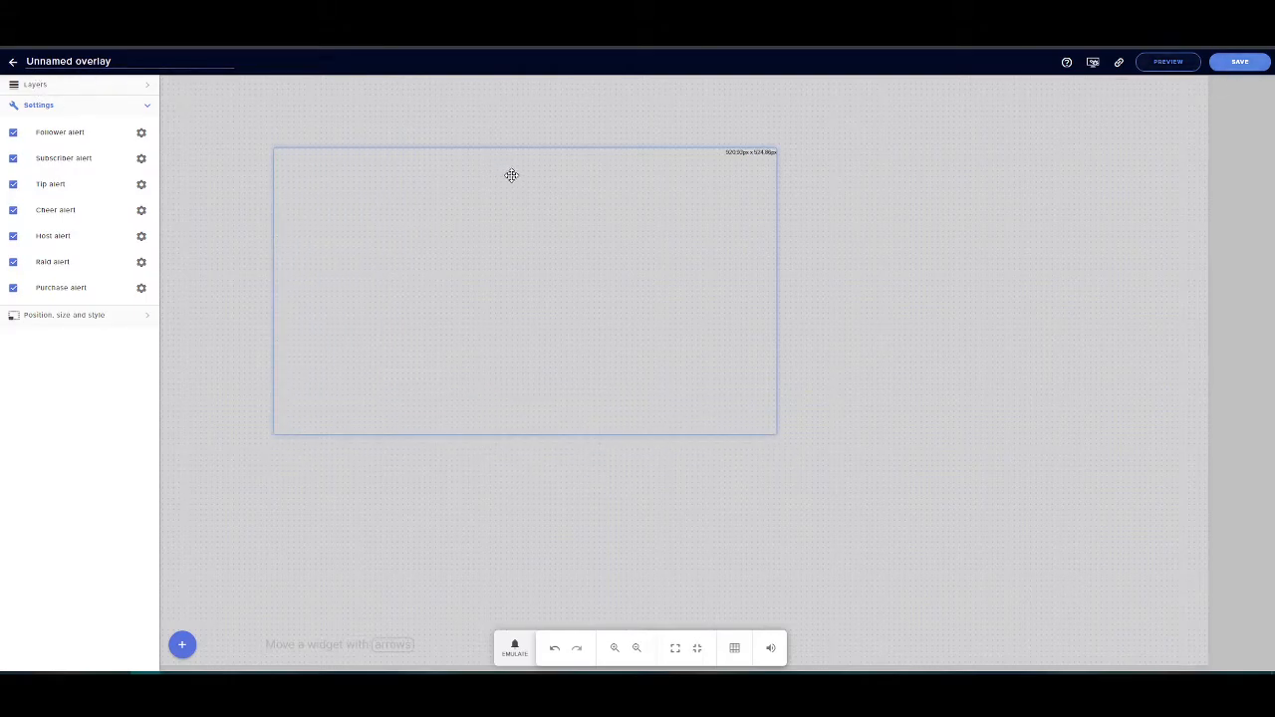
drag(508, 286, 786, 313)
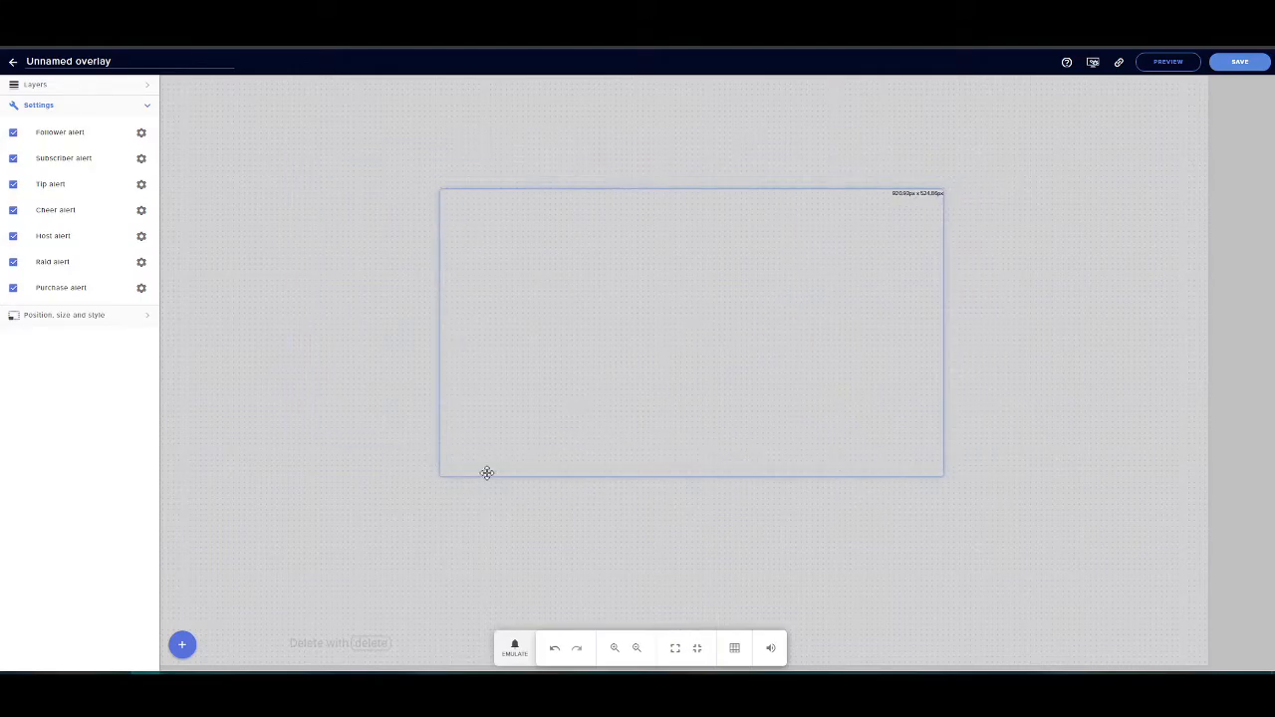
drag(441, 475, 324, 560)
drag(612, 456, 646, 423)
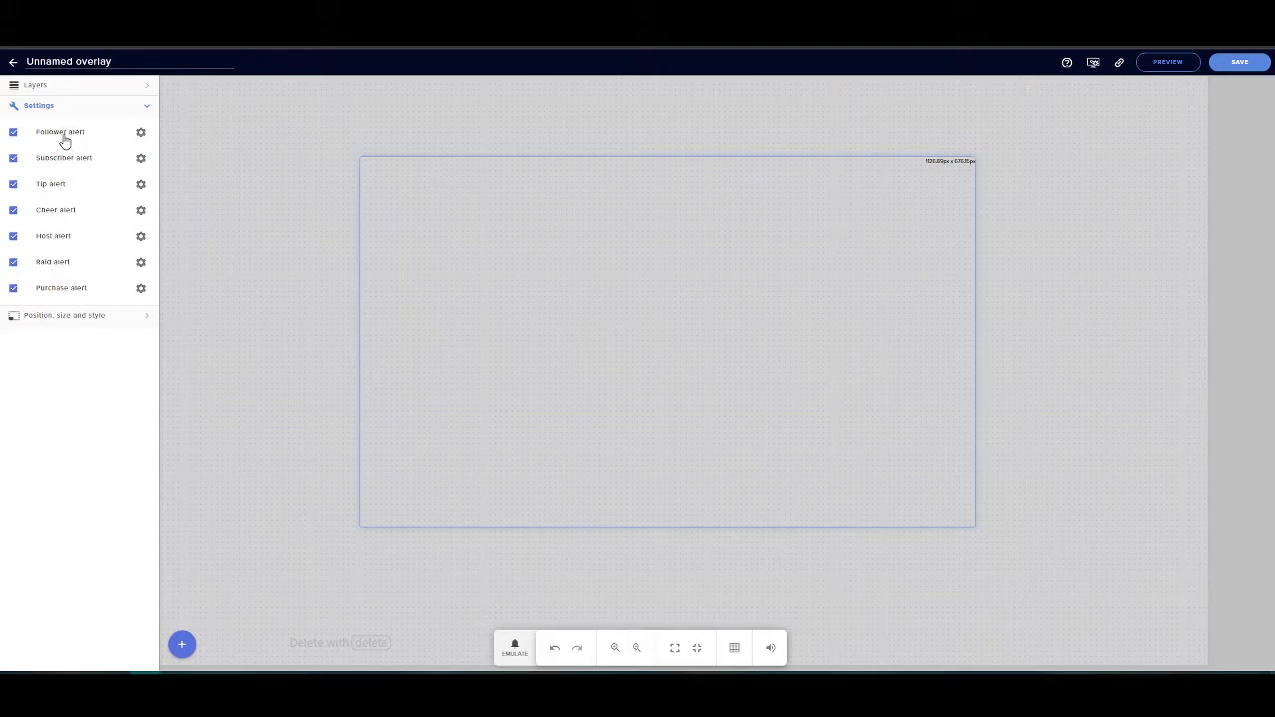
Upload the New Follower video from the Skeleton Cat Alerts folder through the follower alert's video settings.
click(141, 135)
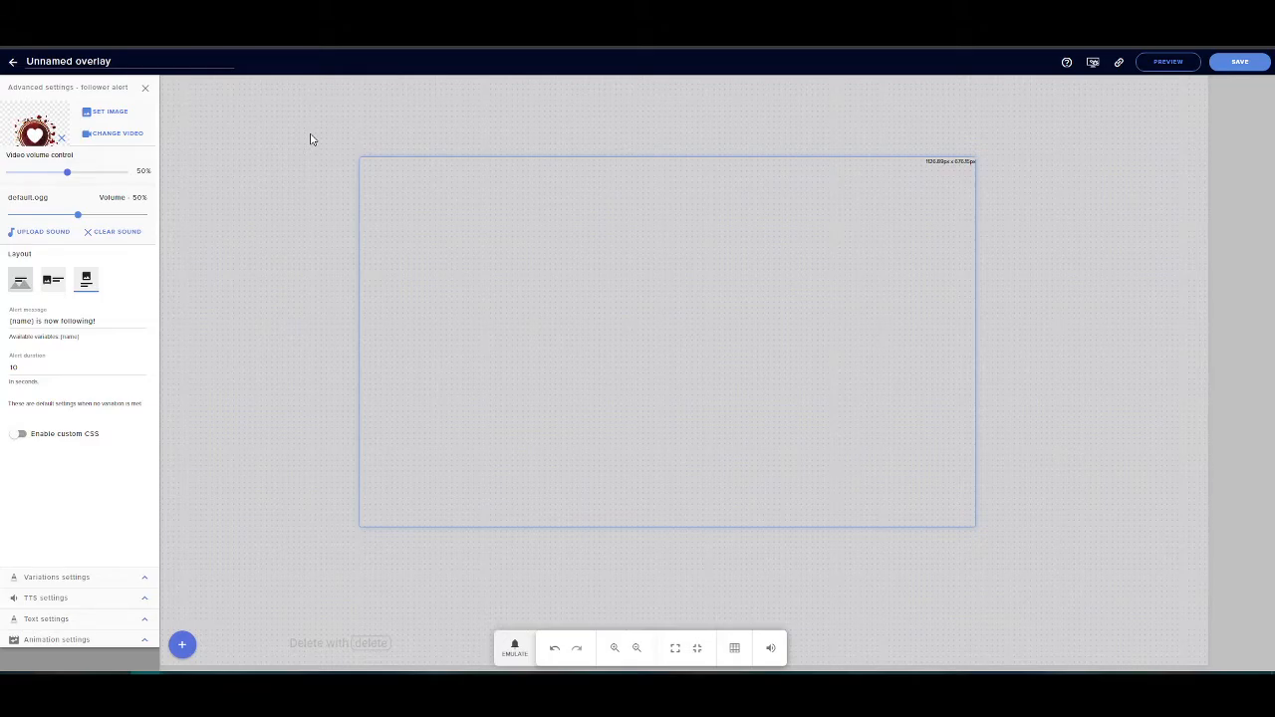
click(118, 134)
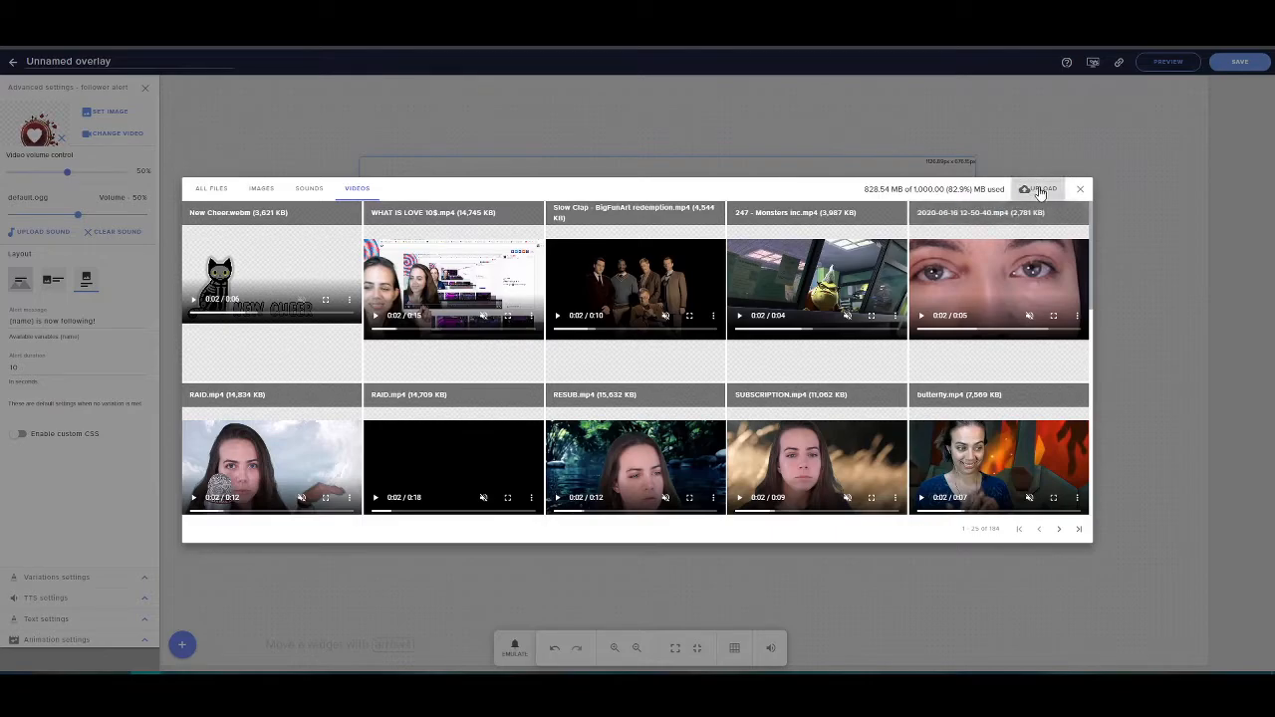
click(1039, 189)
click(635, 404)
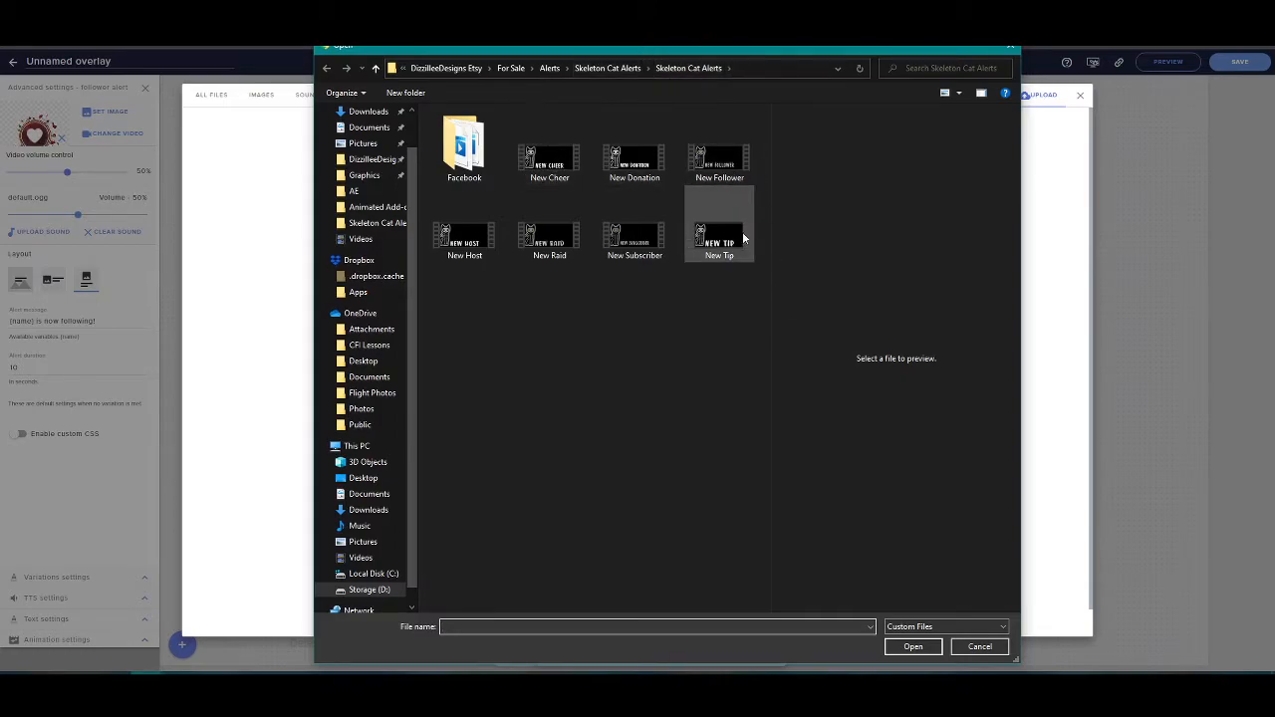
double_click(463, 149)
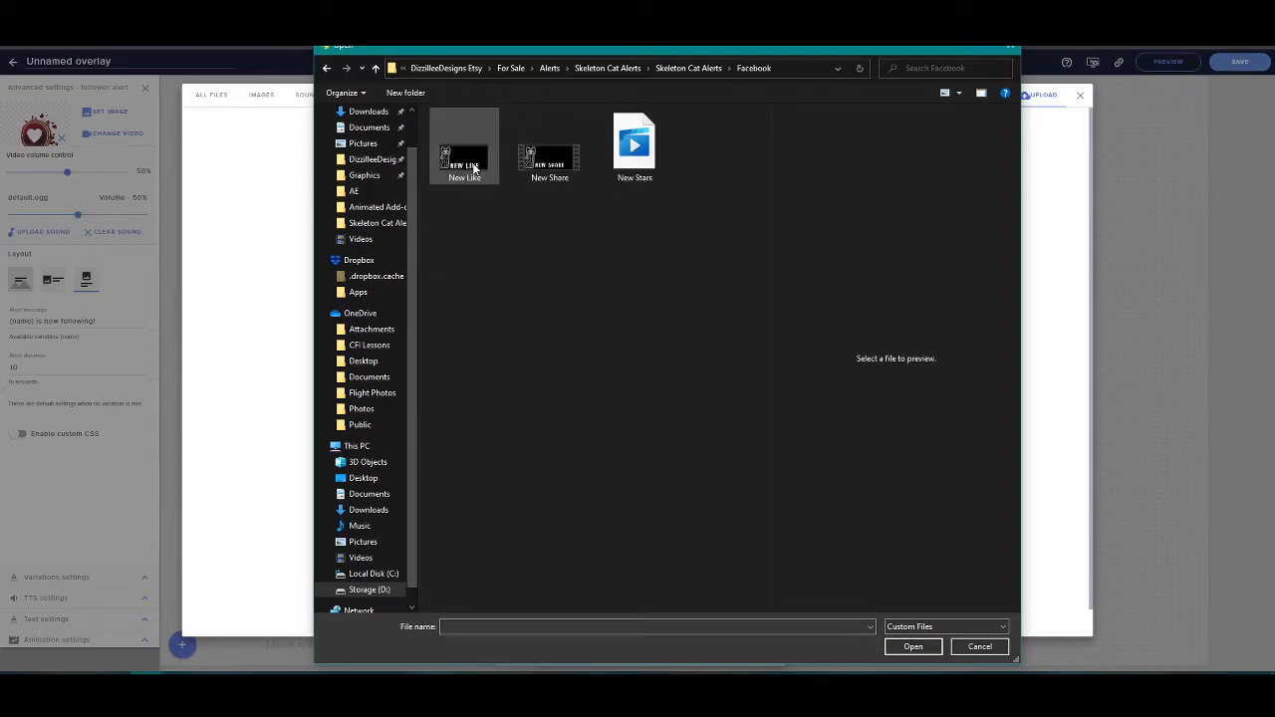
click(698, 68)
click(719, 159)
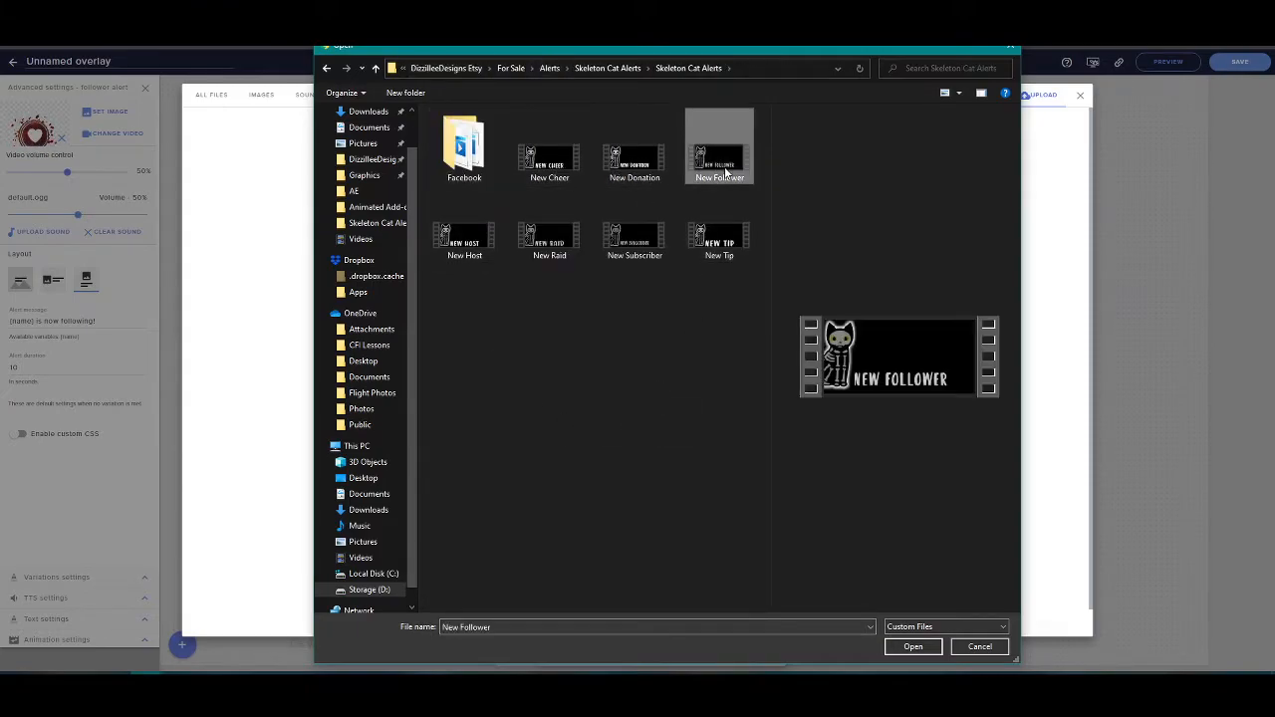
click(921, 647)
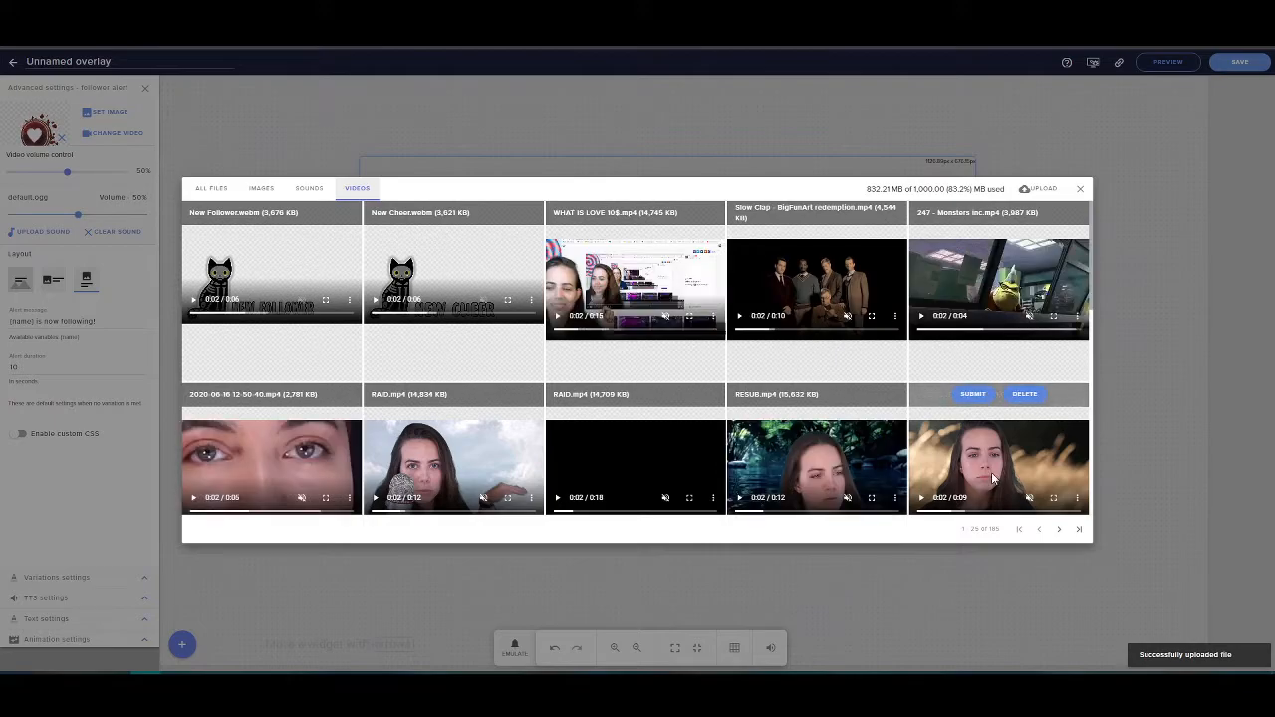
Assign New Follower.webm from the video library to the follower alert.
mouse_move(458, 447)
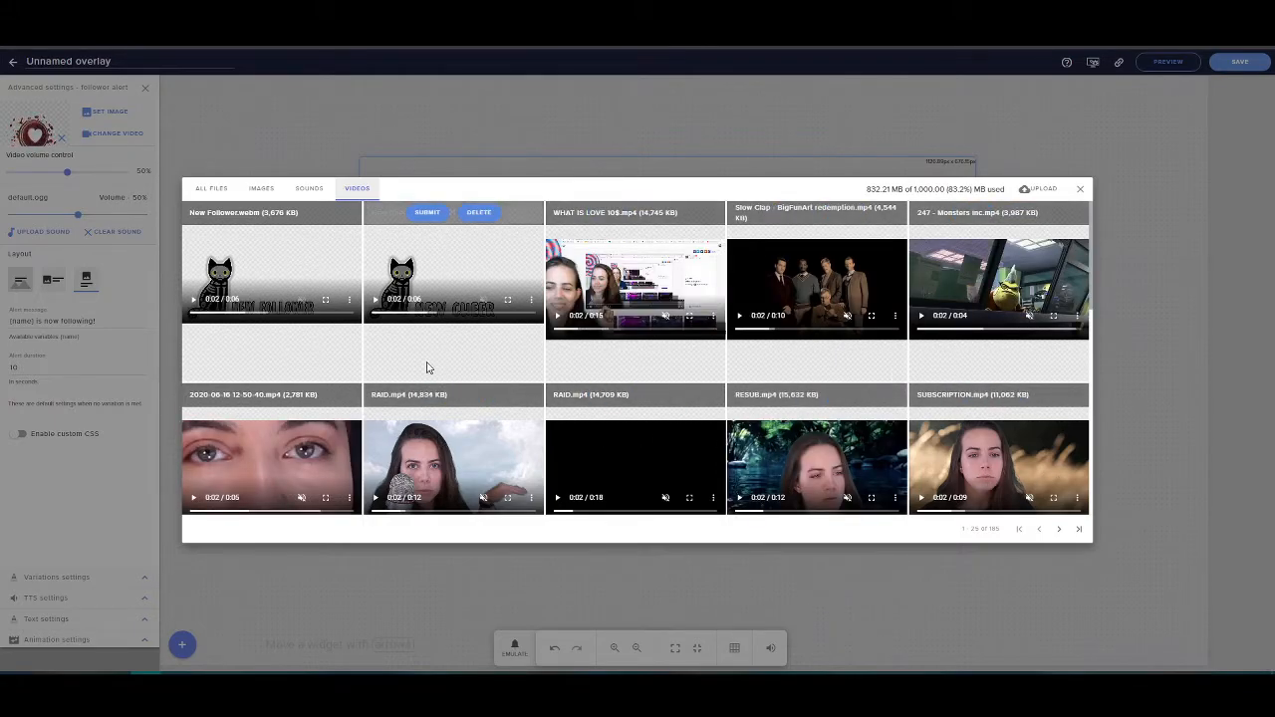
mouse_move(239, 364)
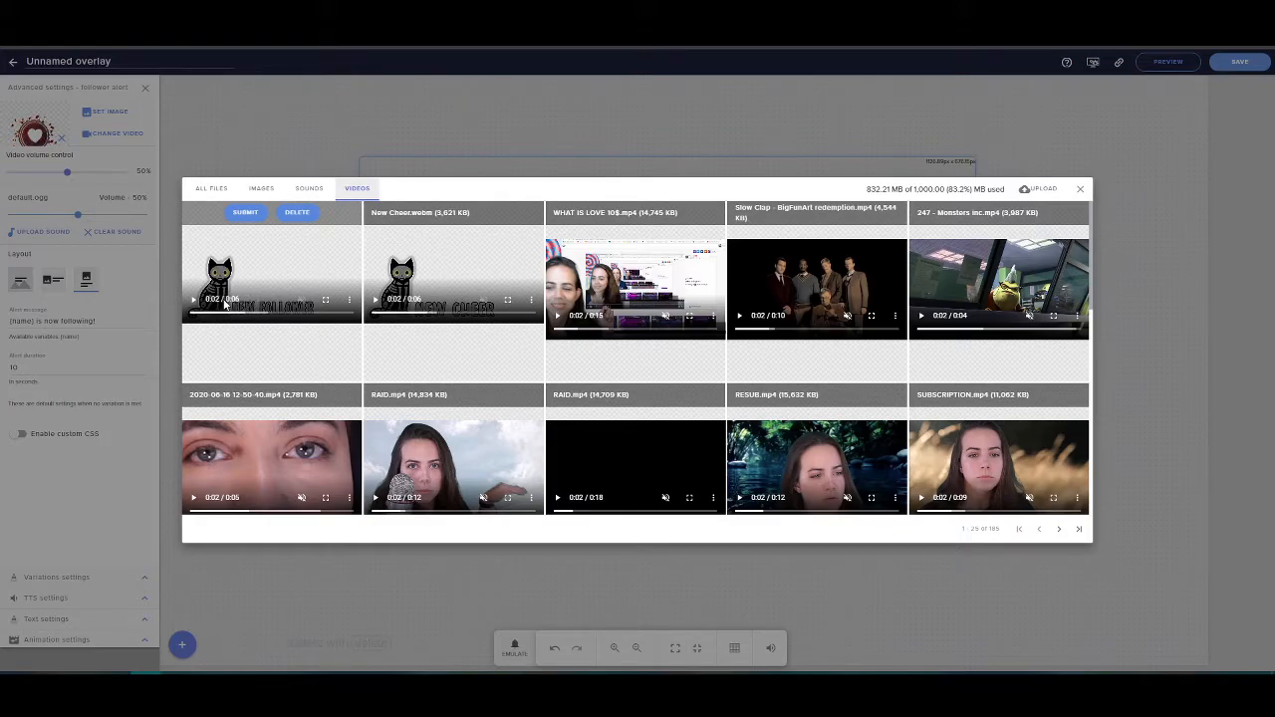
click(269, 274)
click(238, 216)
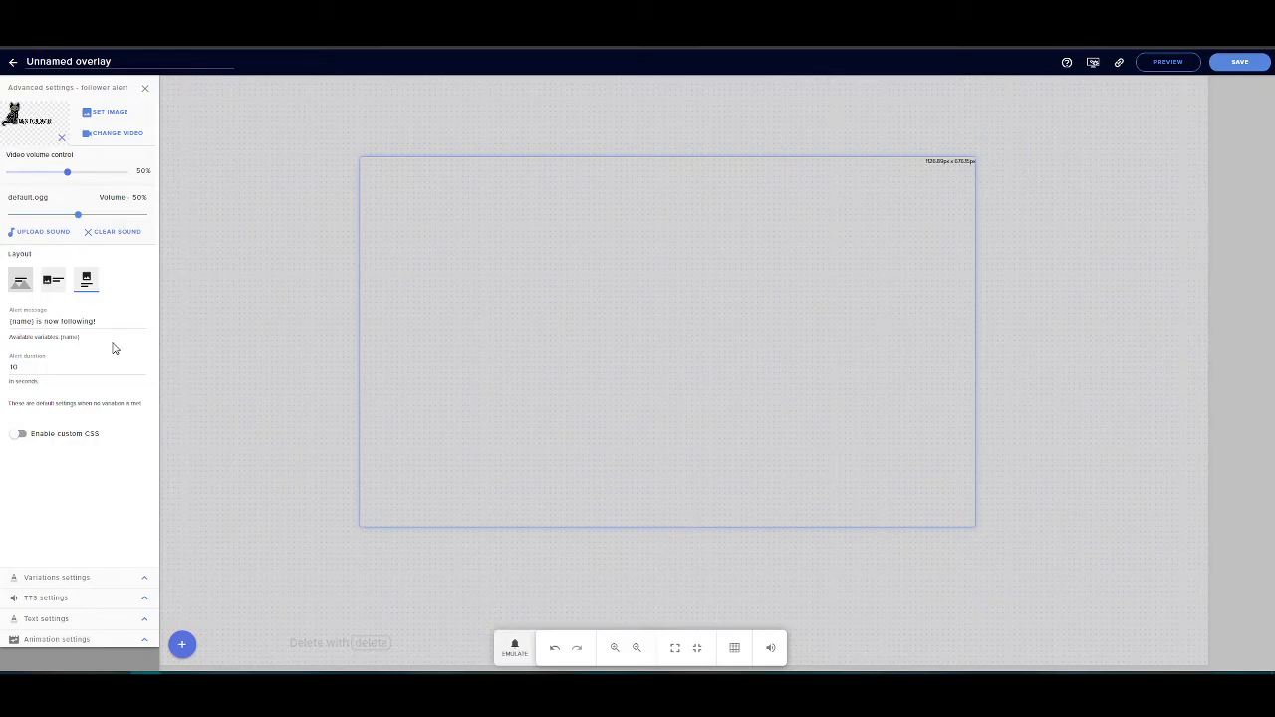
Set the follower alert's duration to 6 seconds.
double_click(15, 366)
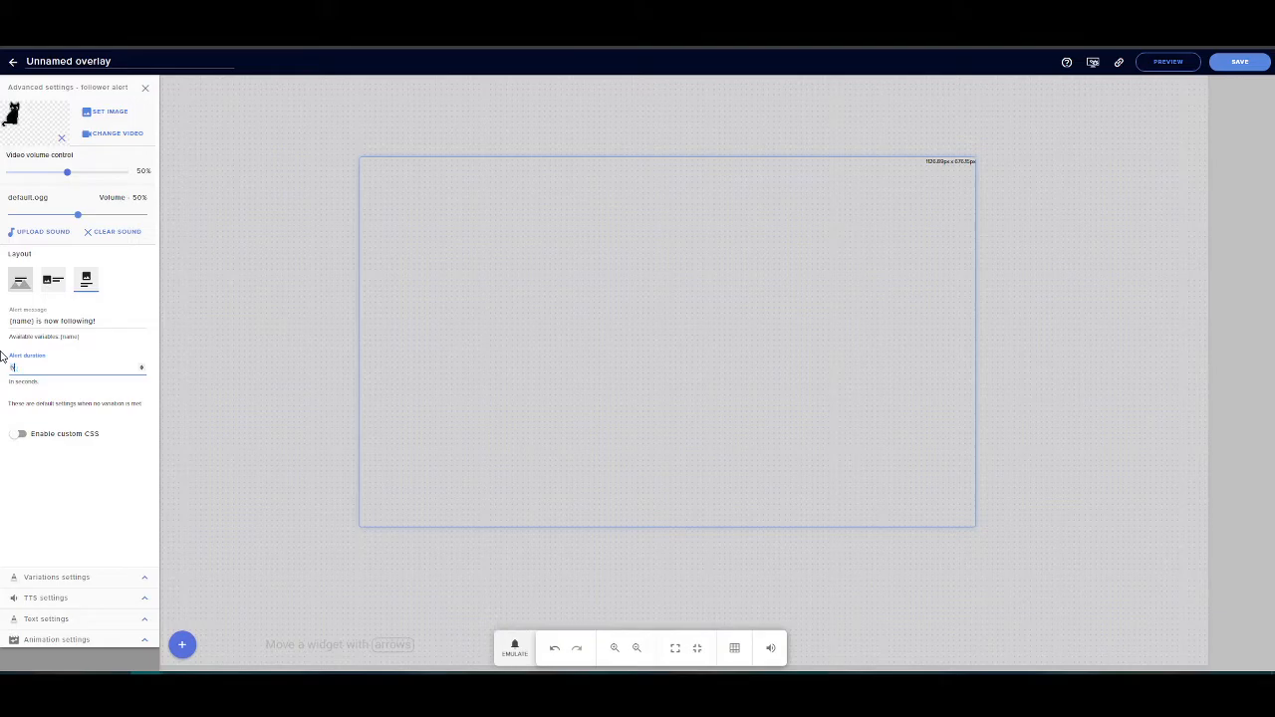
text(6)
click(34, 510)
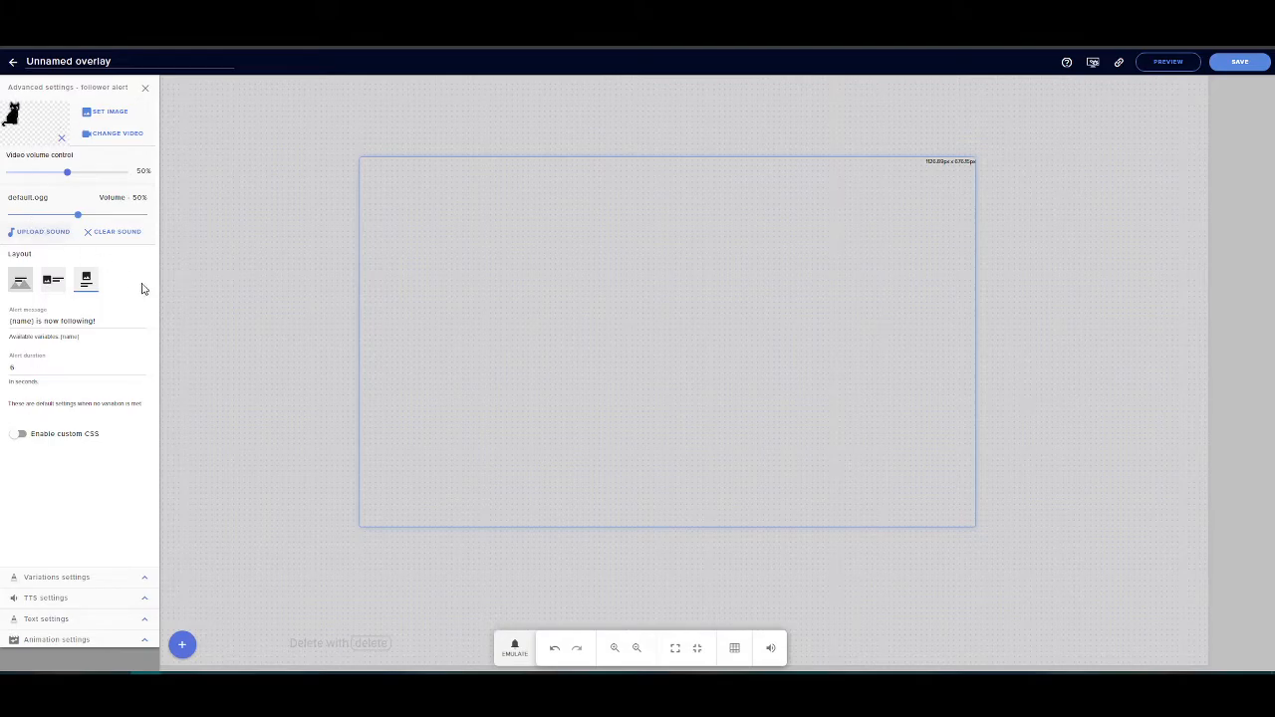
Nudge the AlertBox slightly on the canvas and save the overlay as "test etsy".
drag(777, 393, 756, 361)
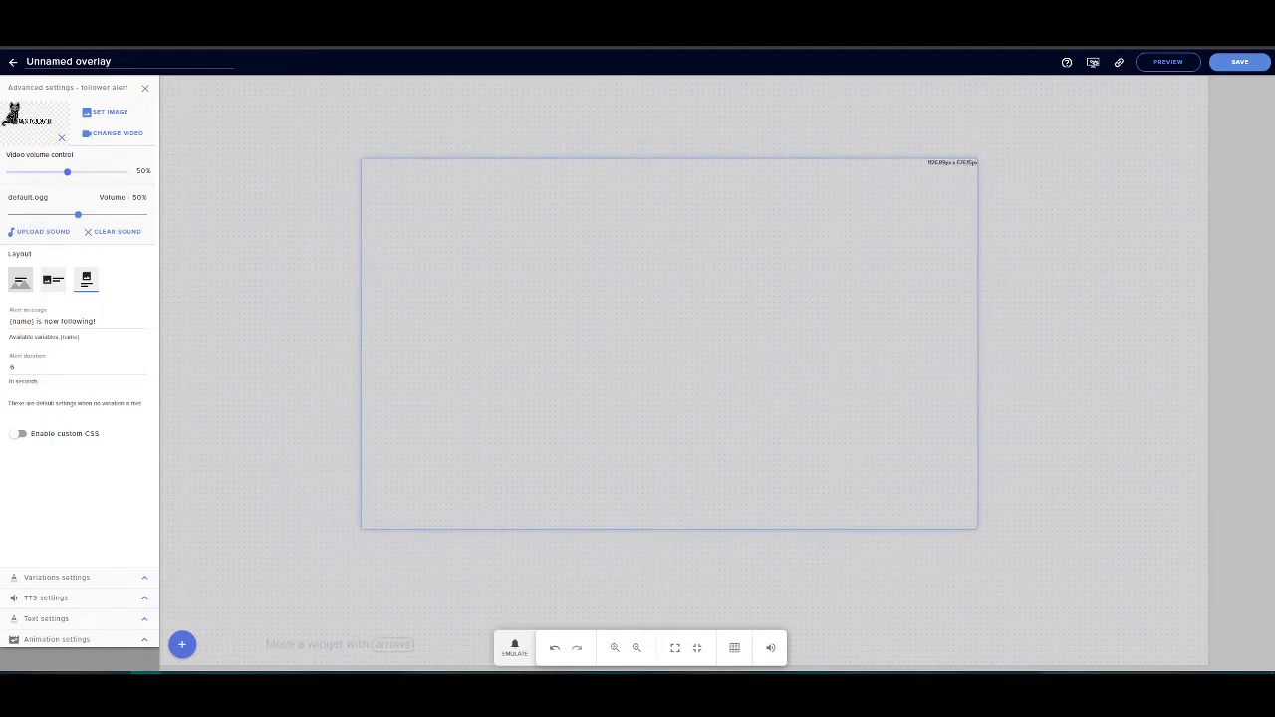
click(1241, 63)
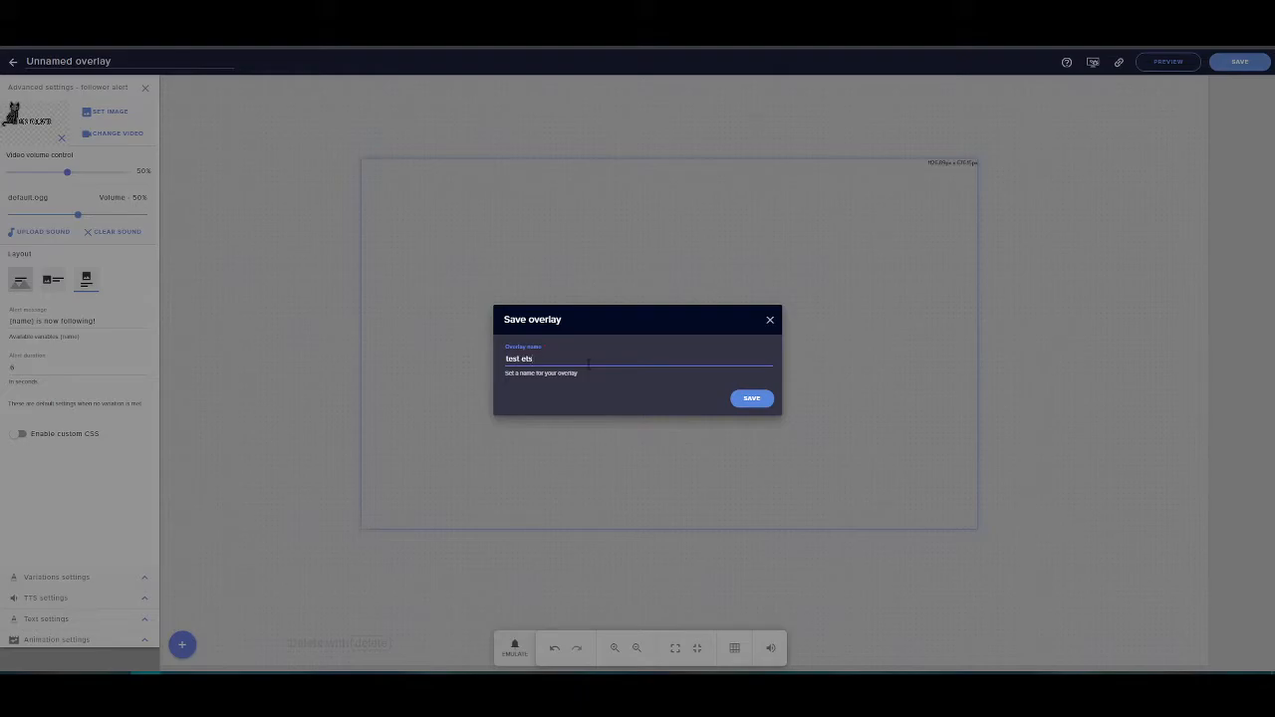
click(741, 398)
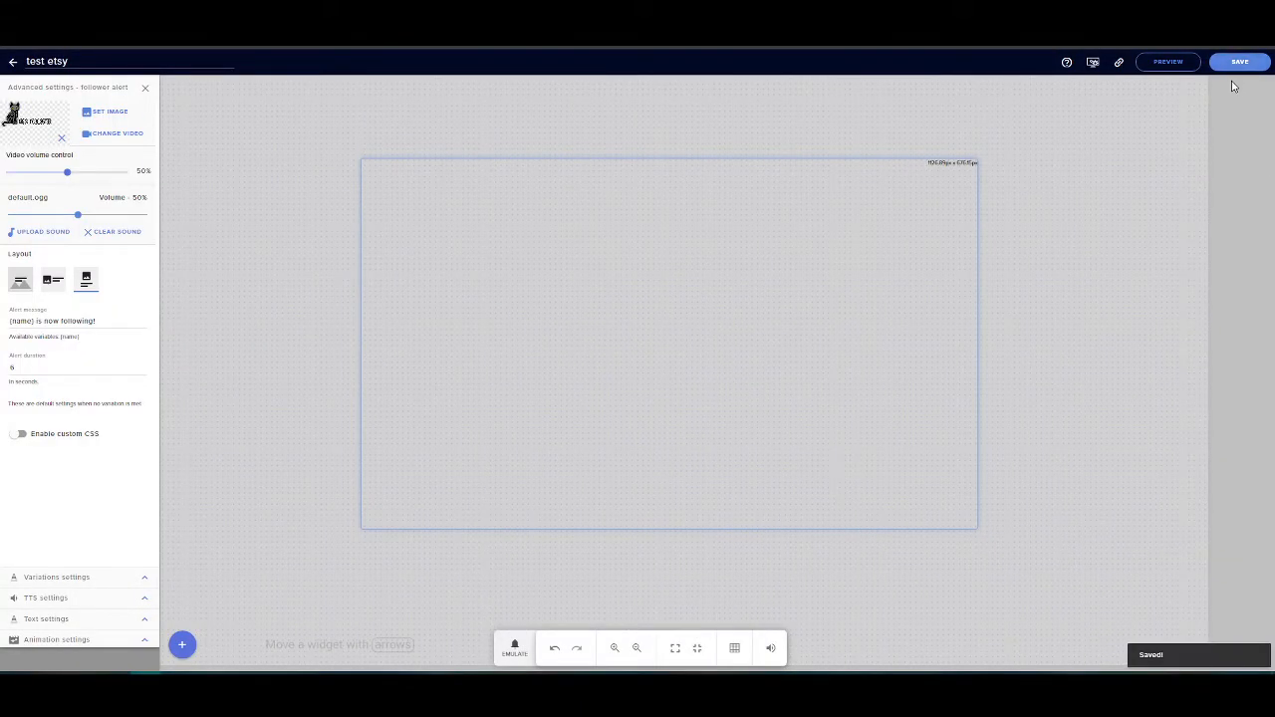
Upload the New Subscriber video from the Skeleton Cat Alerts folder and assign it to the subscriber alert.
click(145, 94)
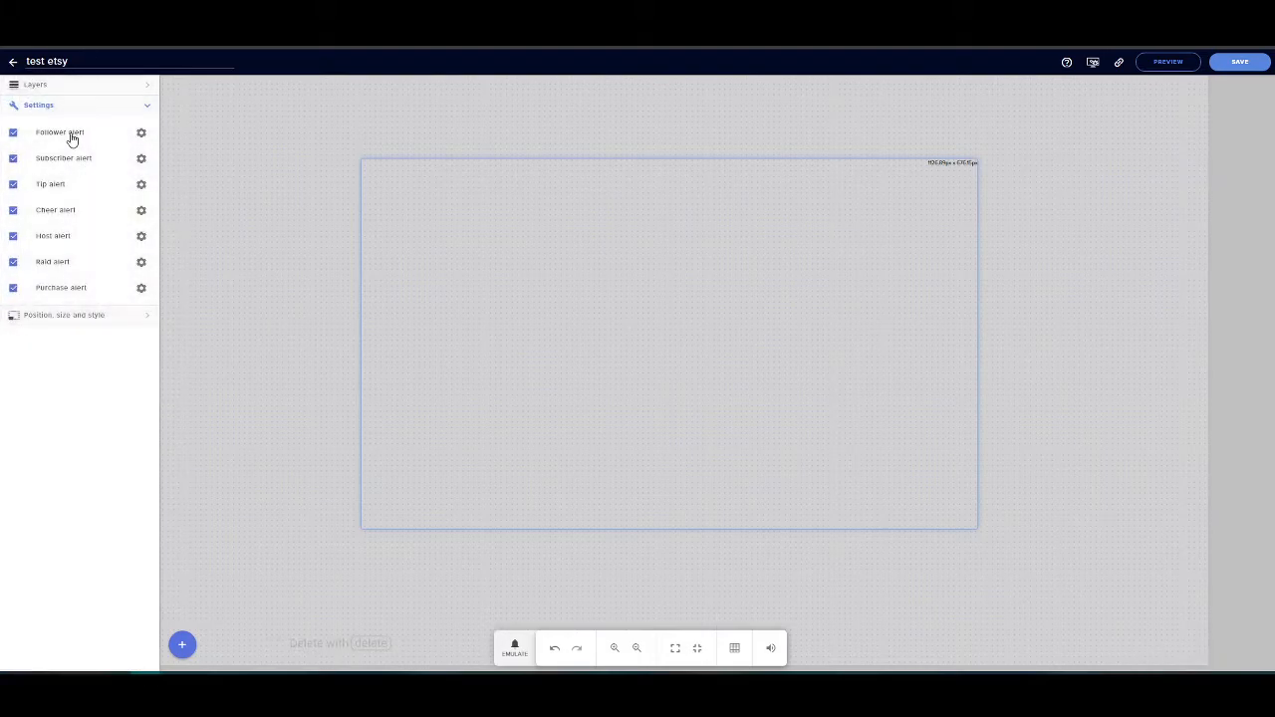
click(141, 161)
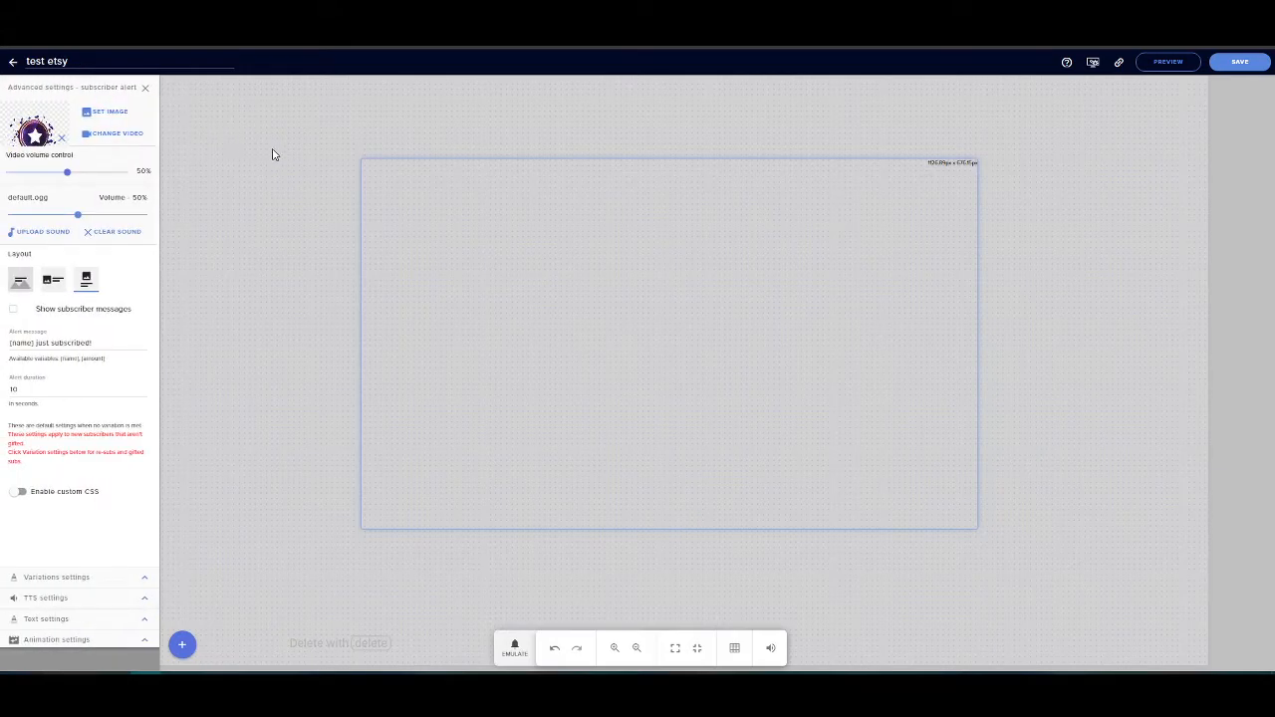
click(115, 133)
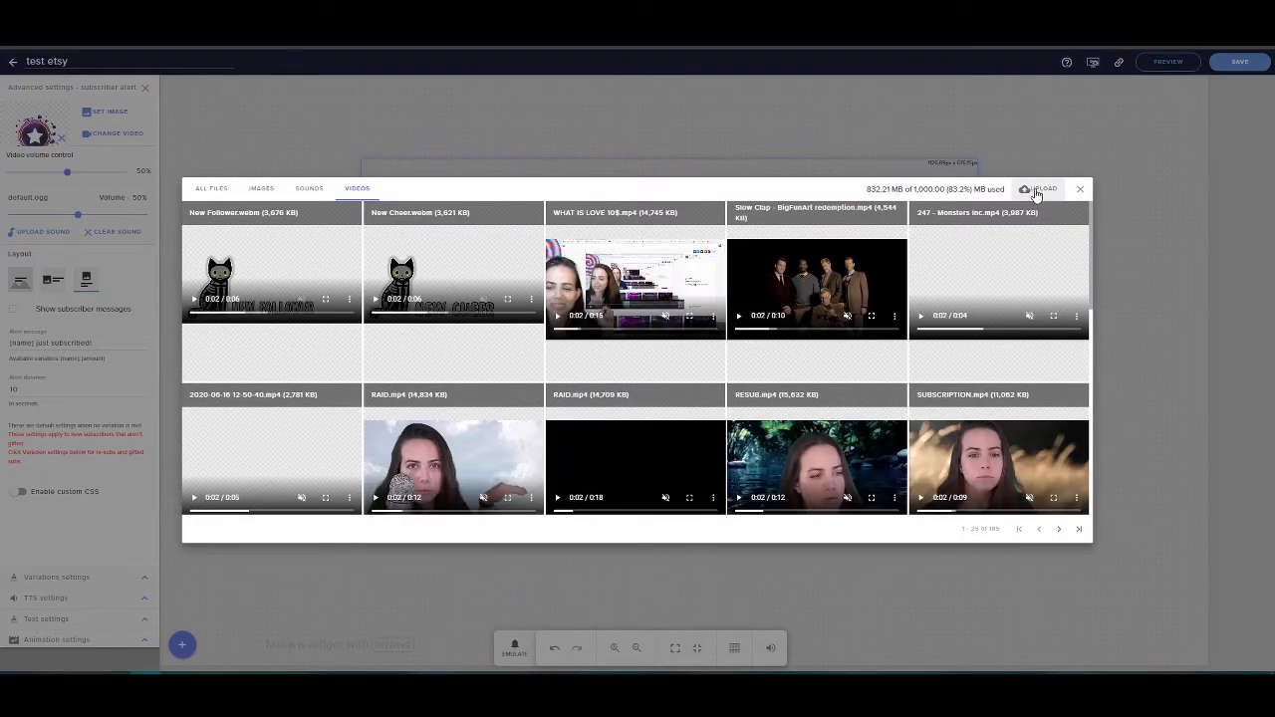
click(1039, 189)
click(638, 406)
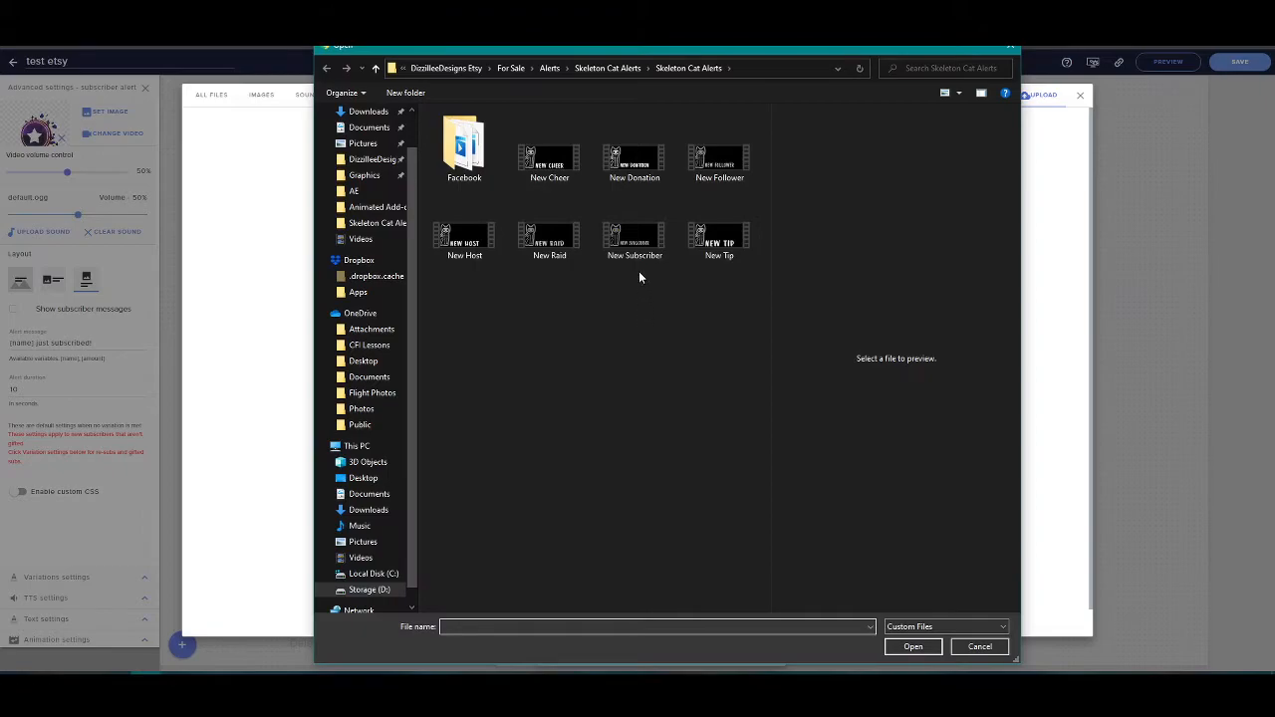
click(638, 249)
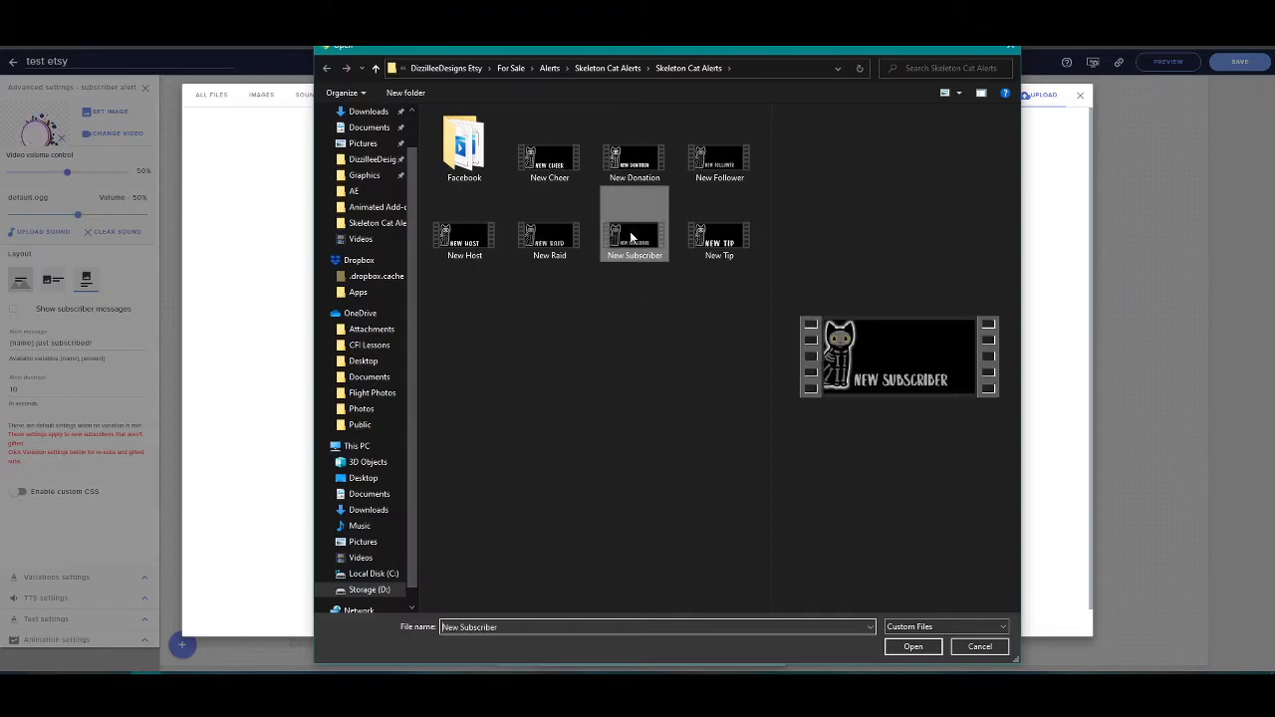
click(930, 650)
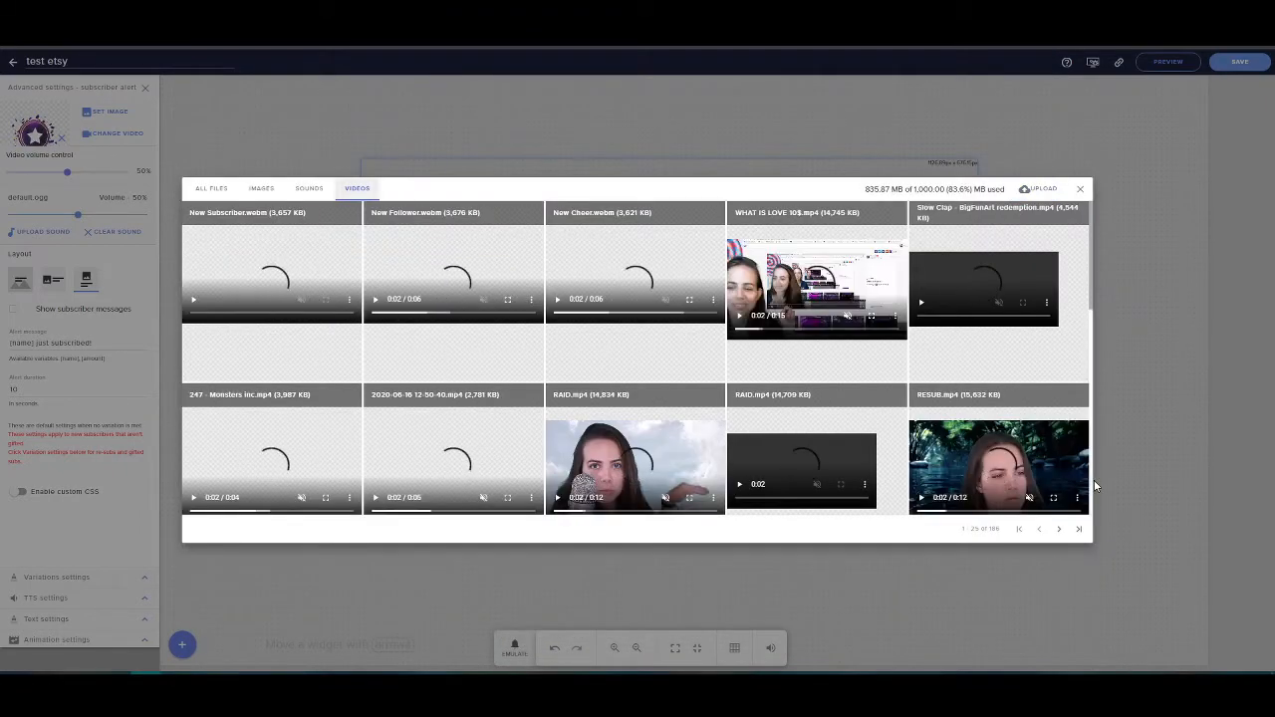
mouse_move(244, 308)
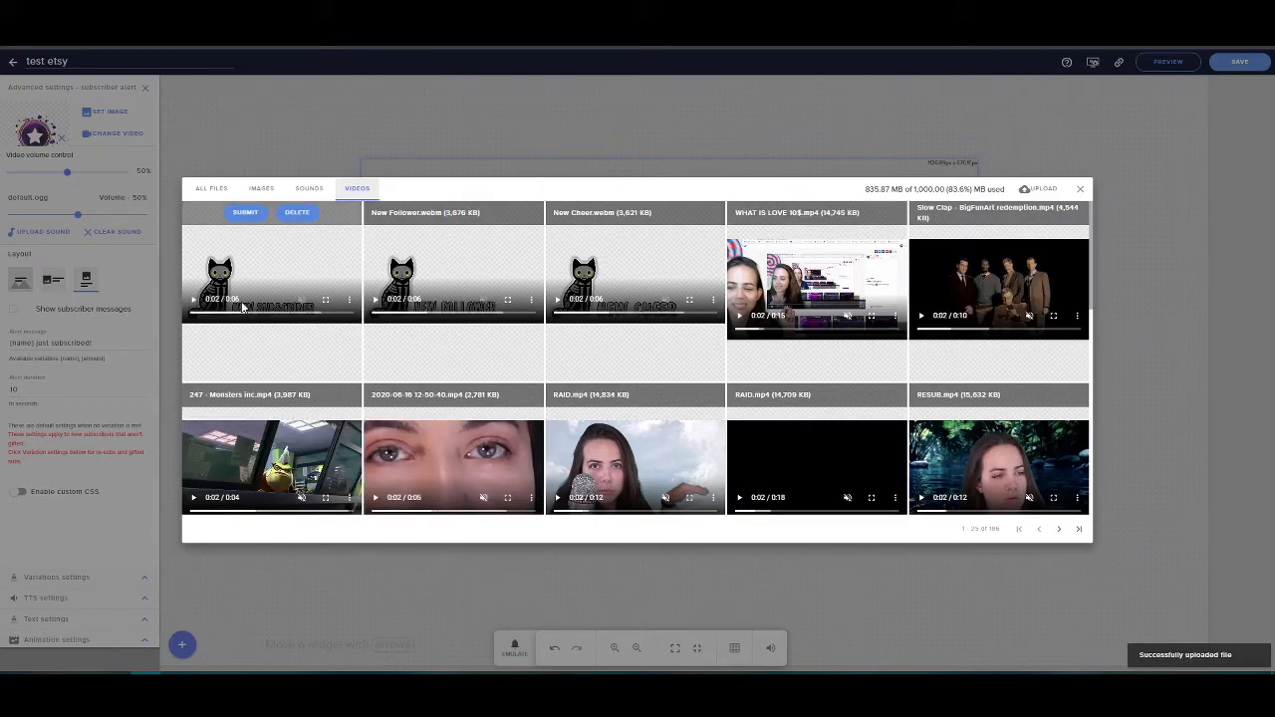
click(245, 214)
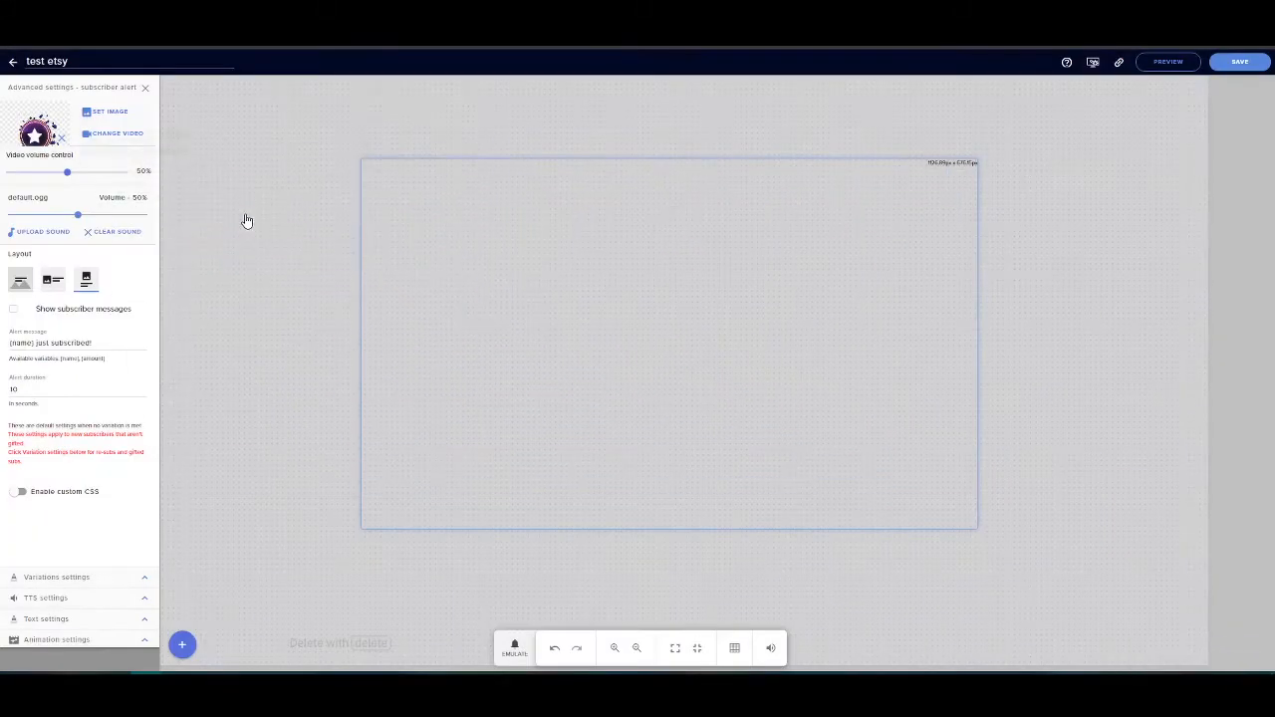
Set the subscriber alert's duration to 6 seconds and shorten its alert message to {name}.
drag(54, 396, 3, 393)
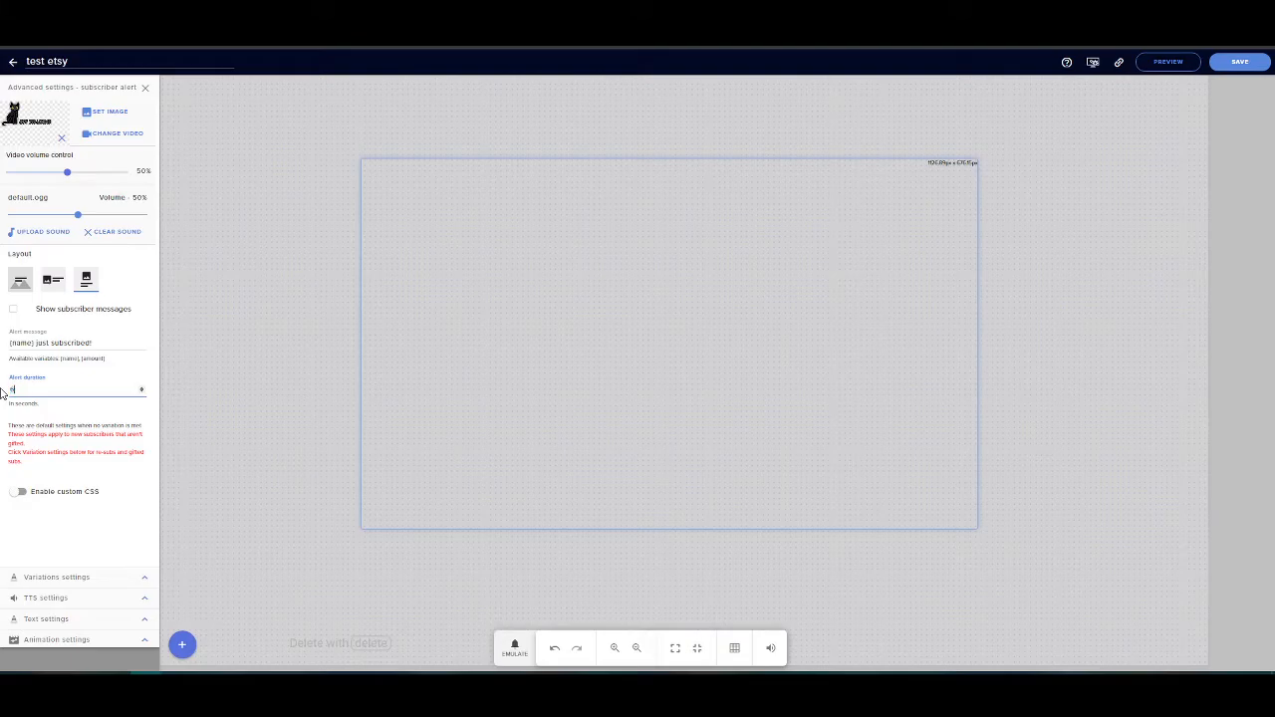
click(37, 343)
key(shift+End)
key(BackSpace)
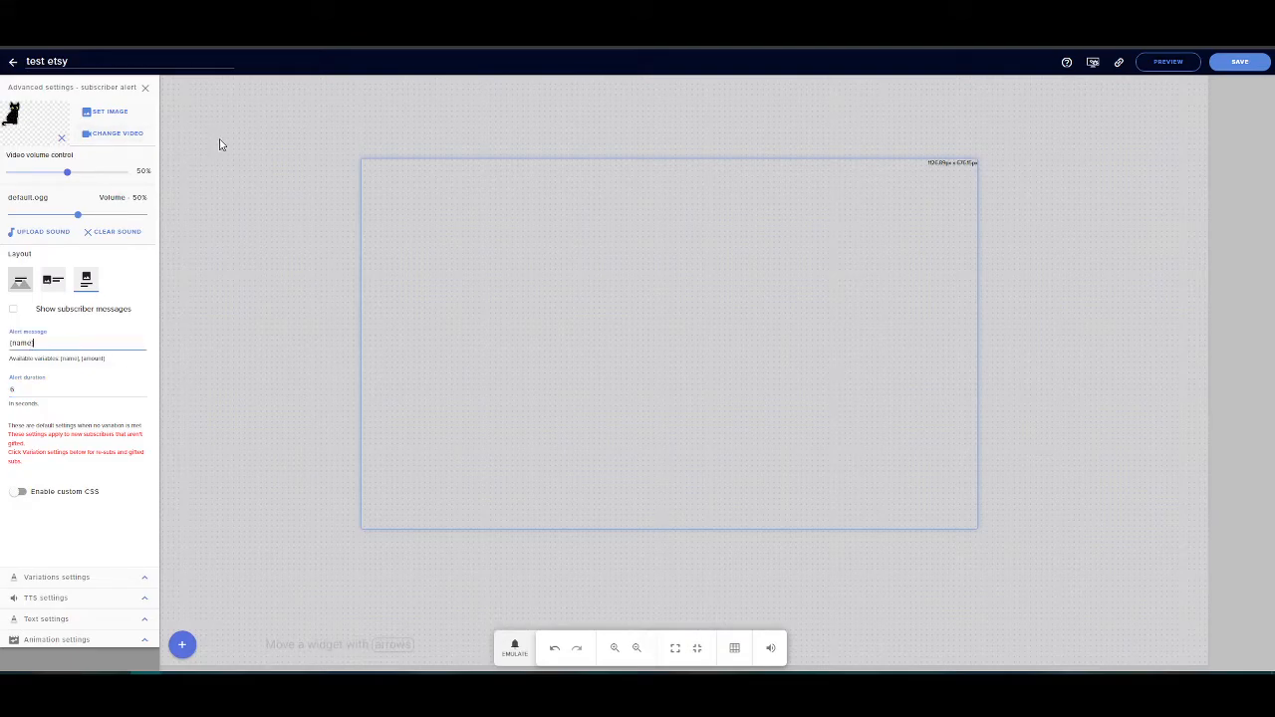
Close the subscriber alert settings, save the overlay and copy its URL.
click(220, 143)
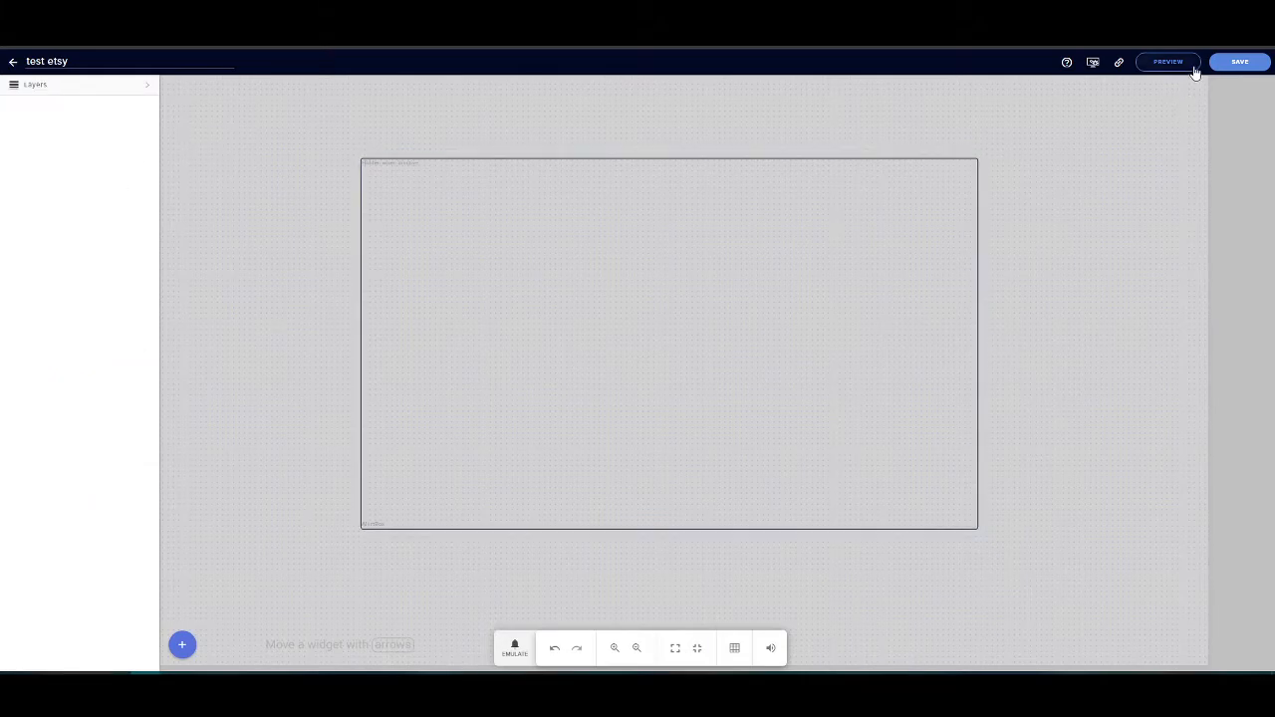
click(1242, 67)
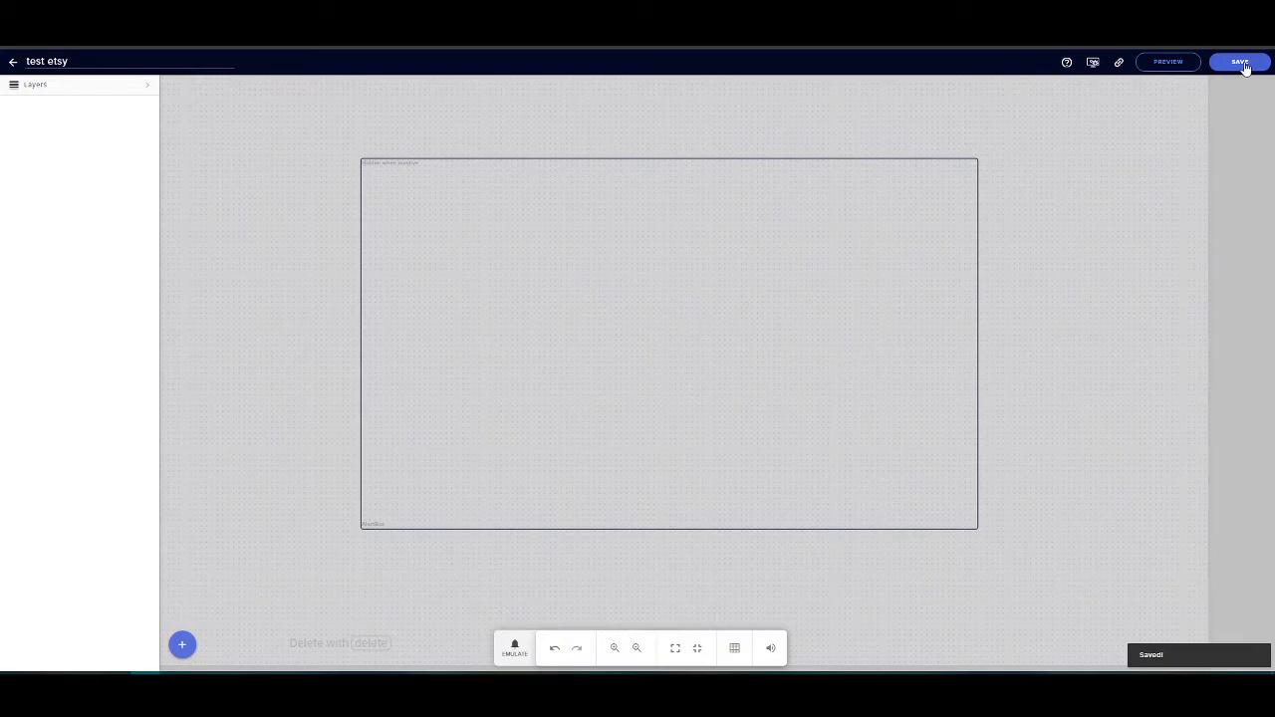
click(1120, 64)
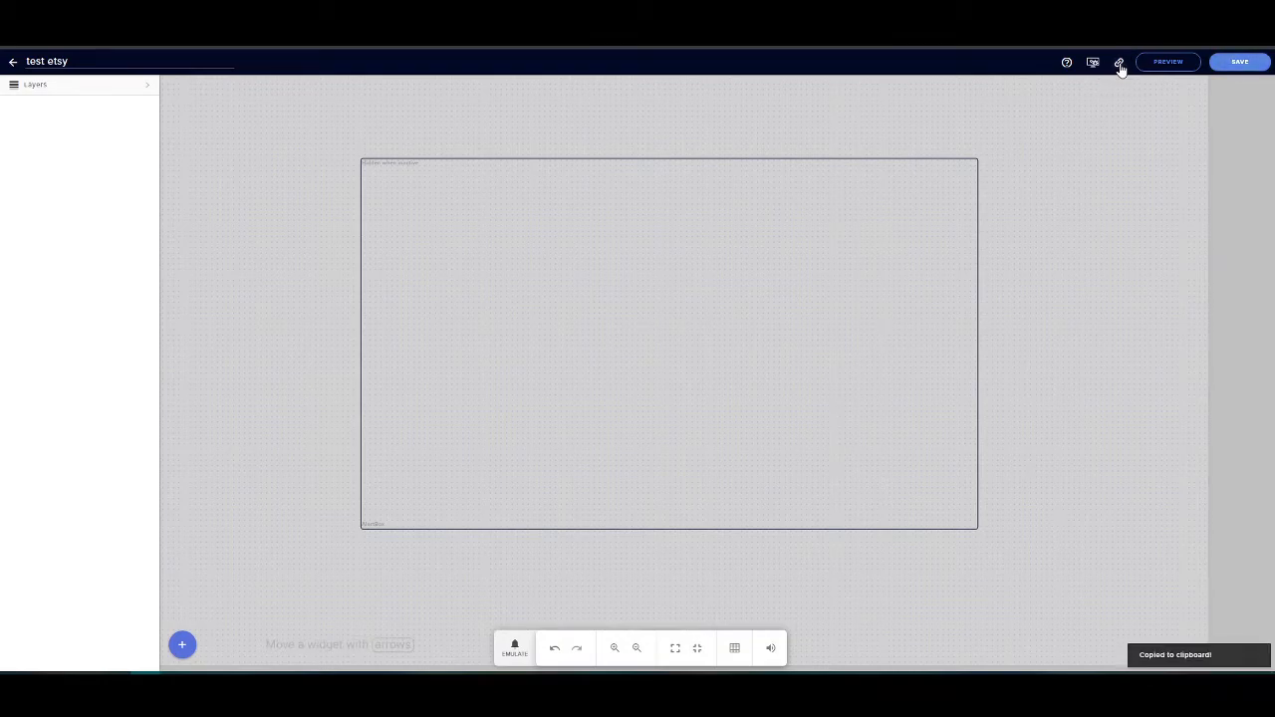
Emulate a follower event and a one-month subscriber event to preview both alerts on the canvas.
click(516, 650)
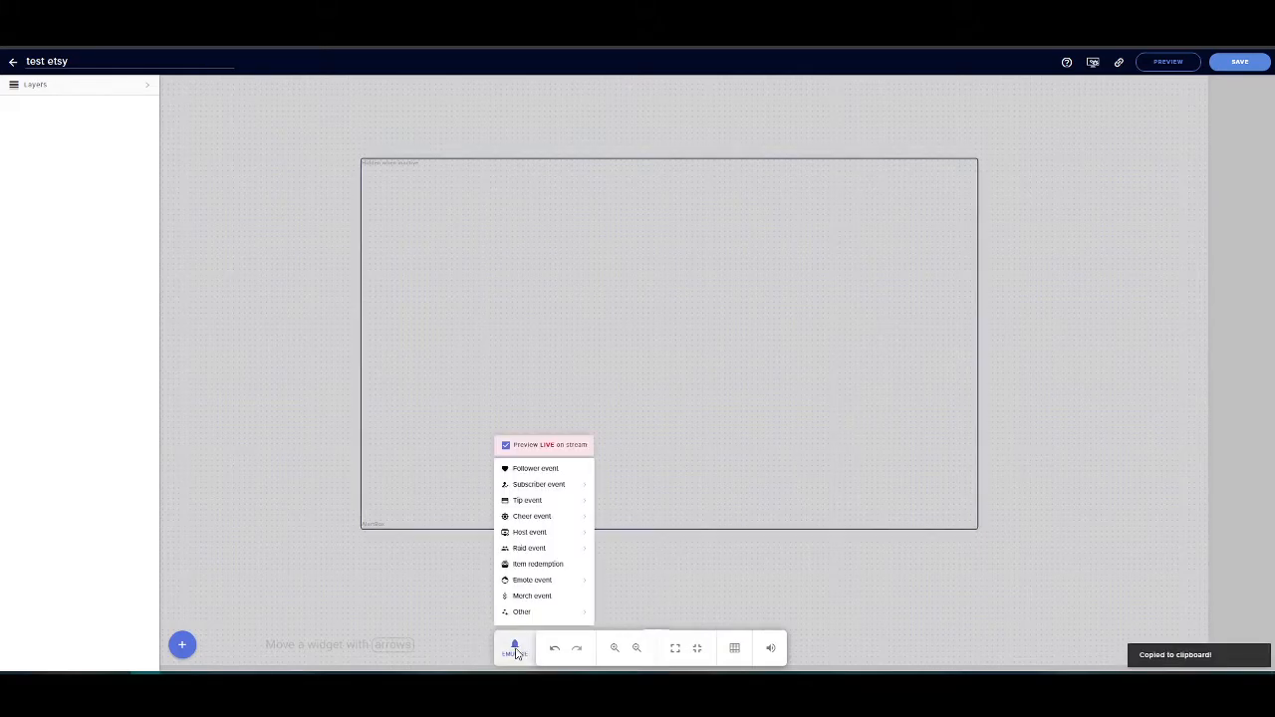
click(531, 472)
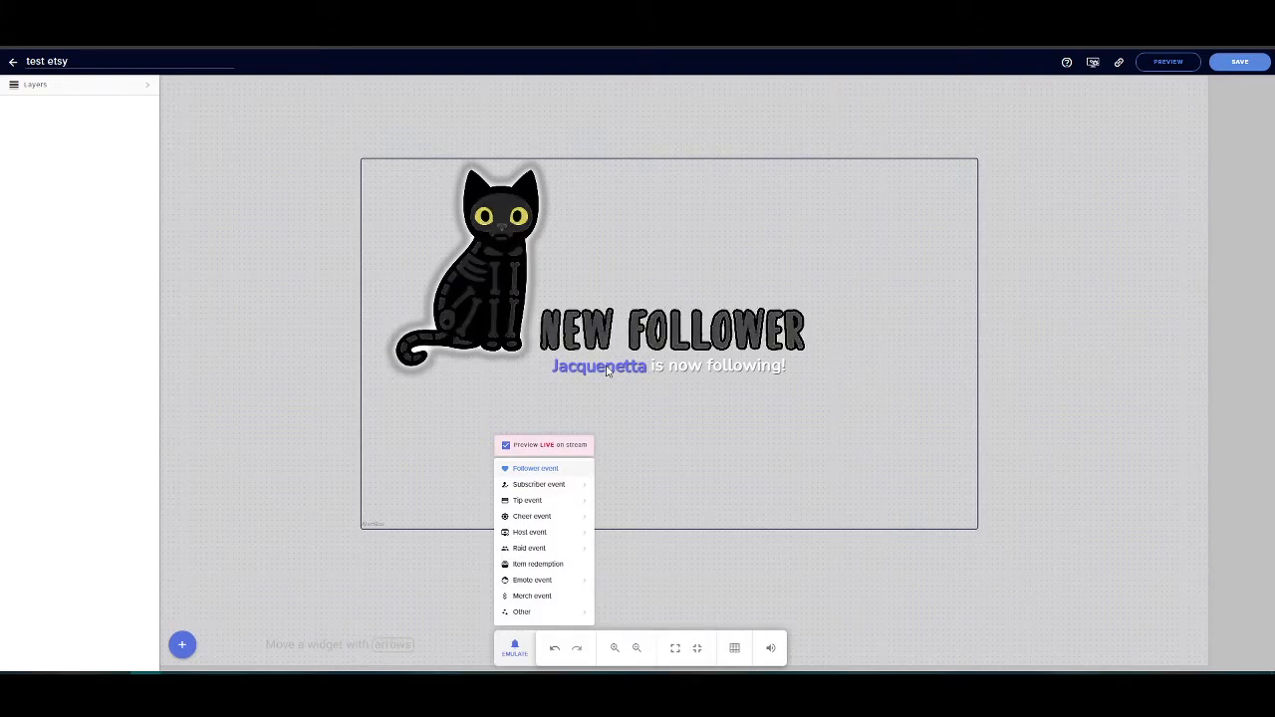
mouse_move(539, 484)
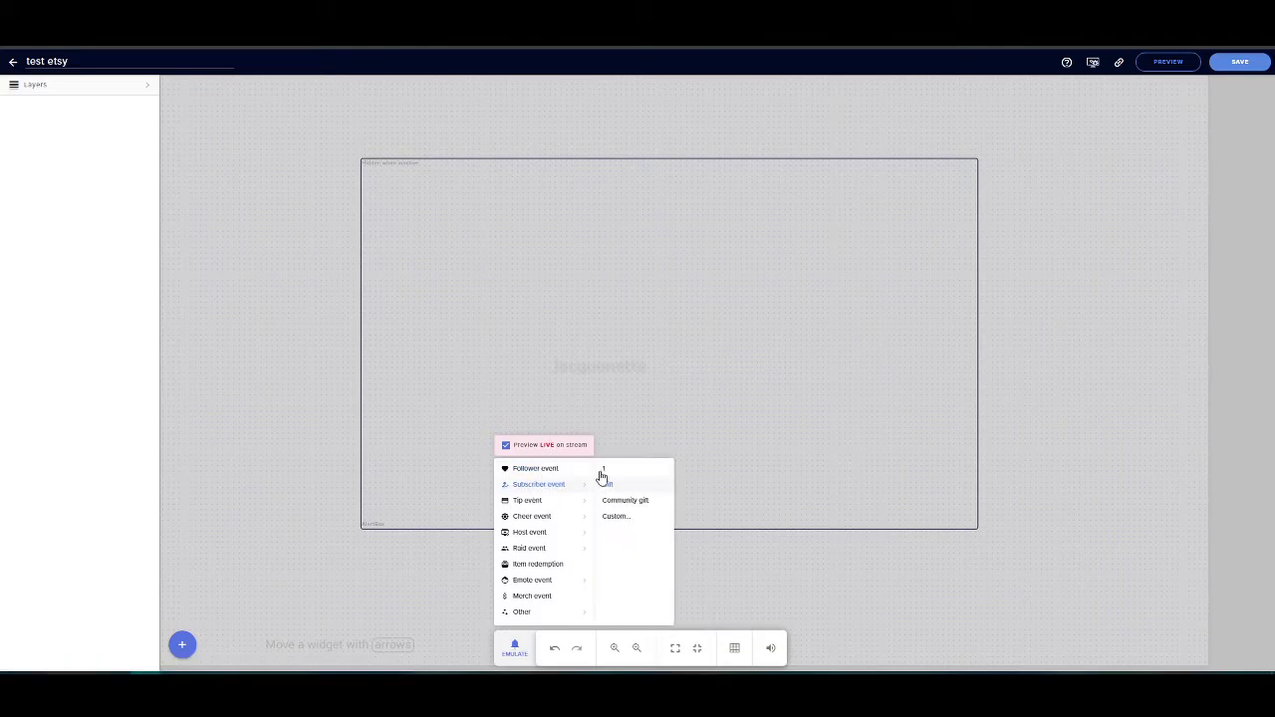
click(609, 469)
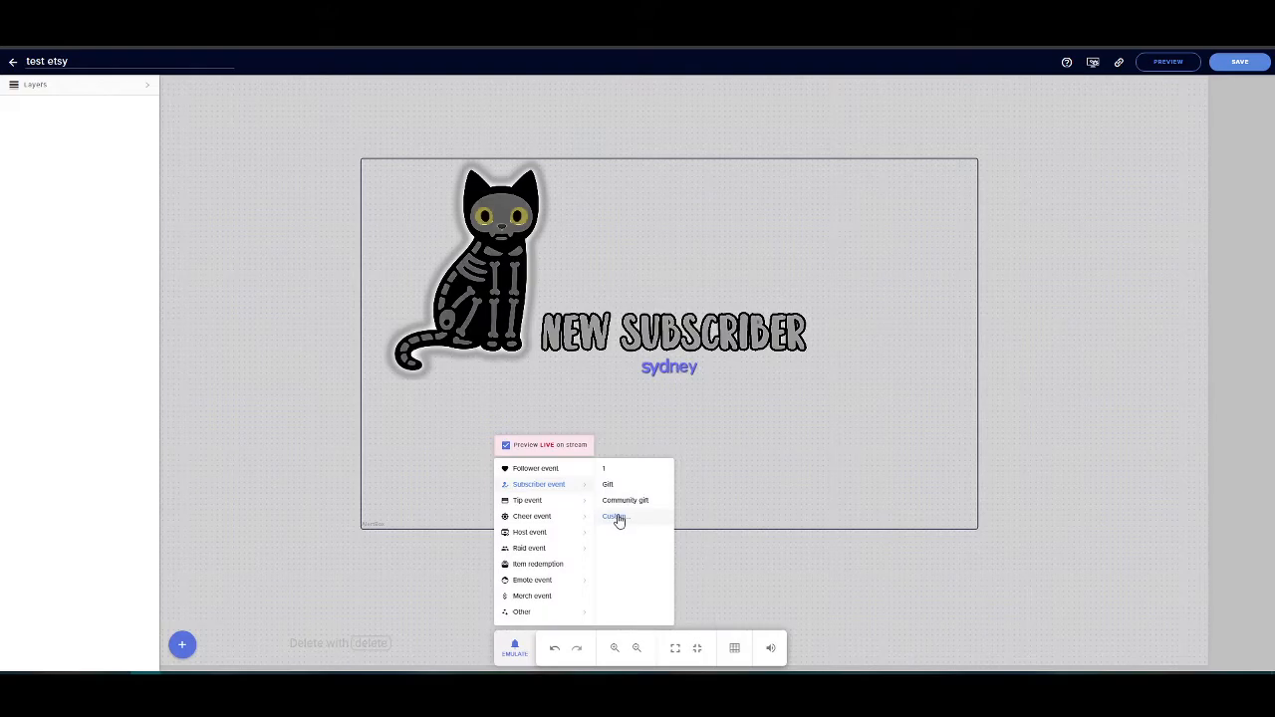
Inspect the subscriber alert's variations for resubscribers, subscriber gifts and community gifts.
click(712, 246)
click(753, 256)
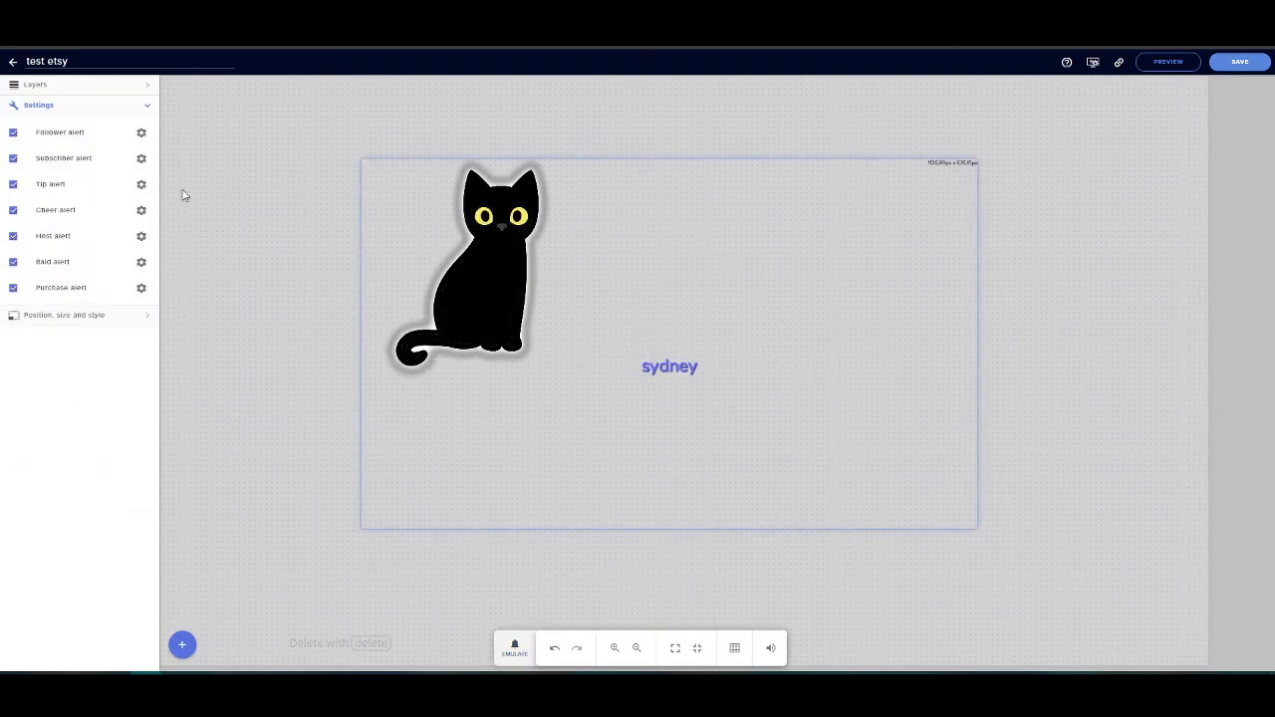
click(142, 161)
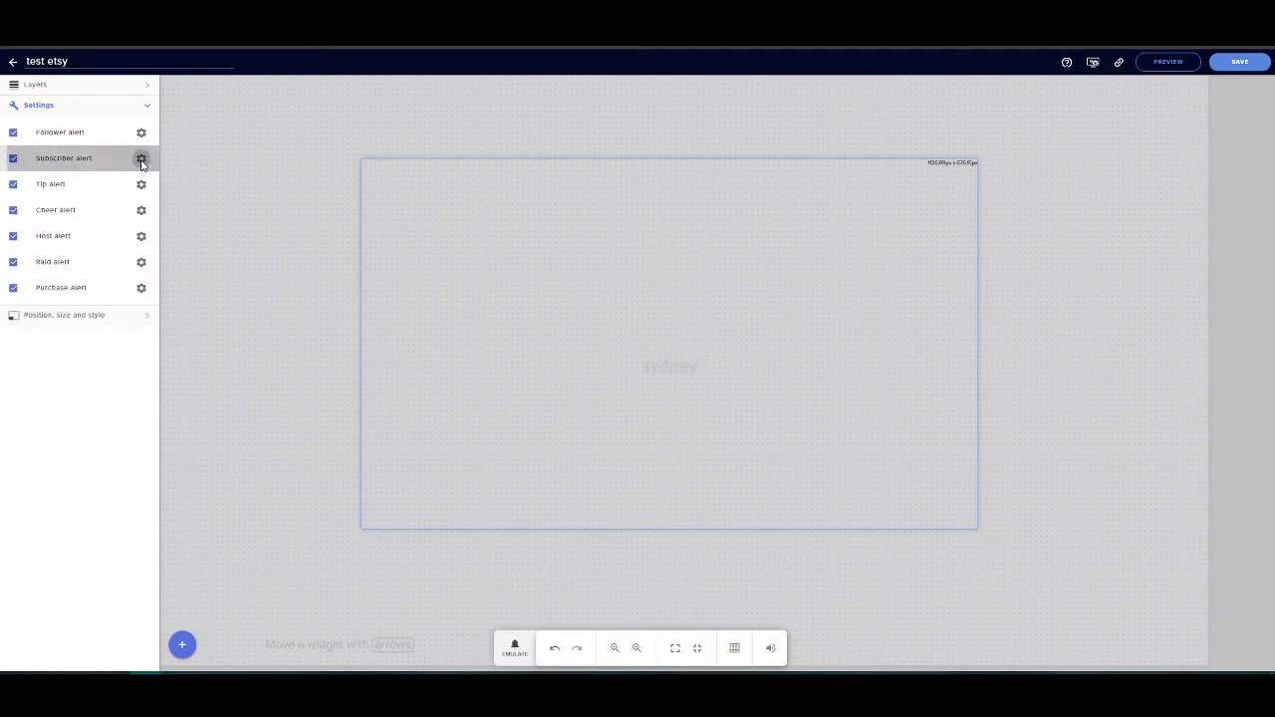
click(147, 579)
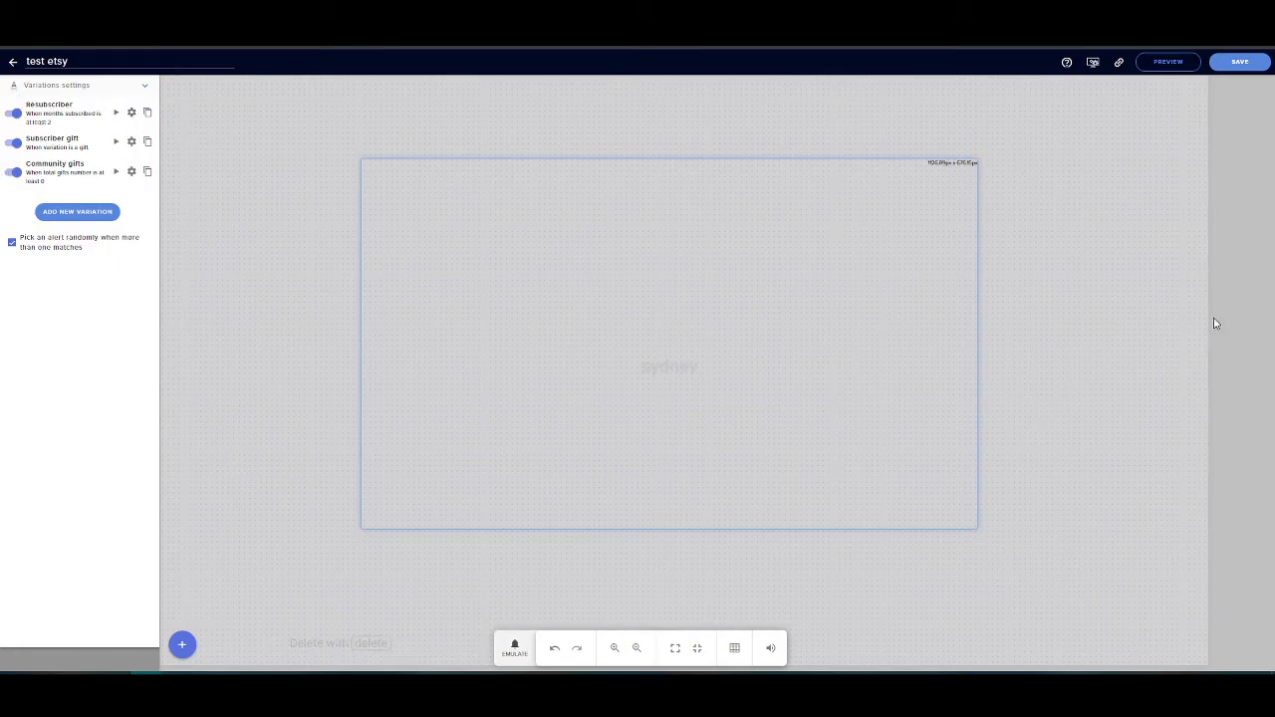
click(1189, 339)
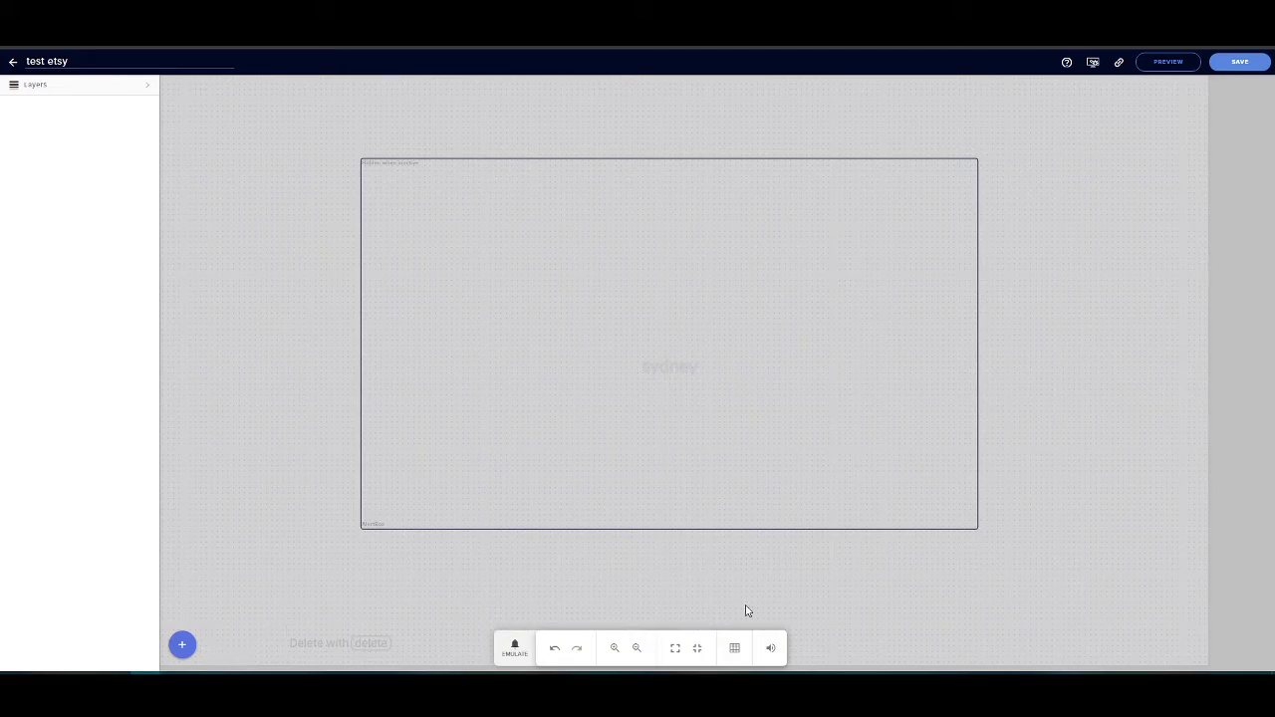
Using an emulated follower event as reference, move the AlertBox slightly down and to the left on the canvas and save the overlay.
click(515, 650)
click(534, 469)
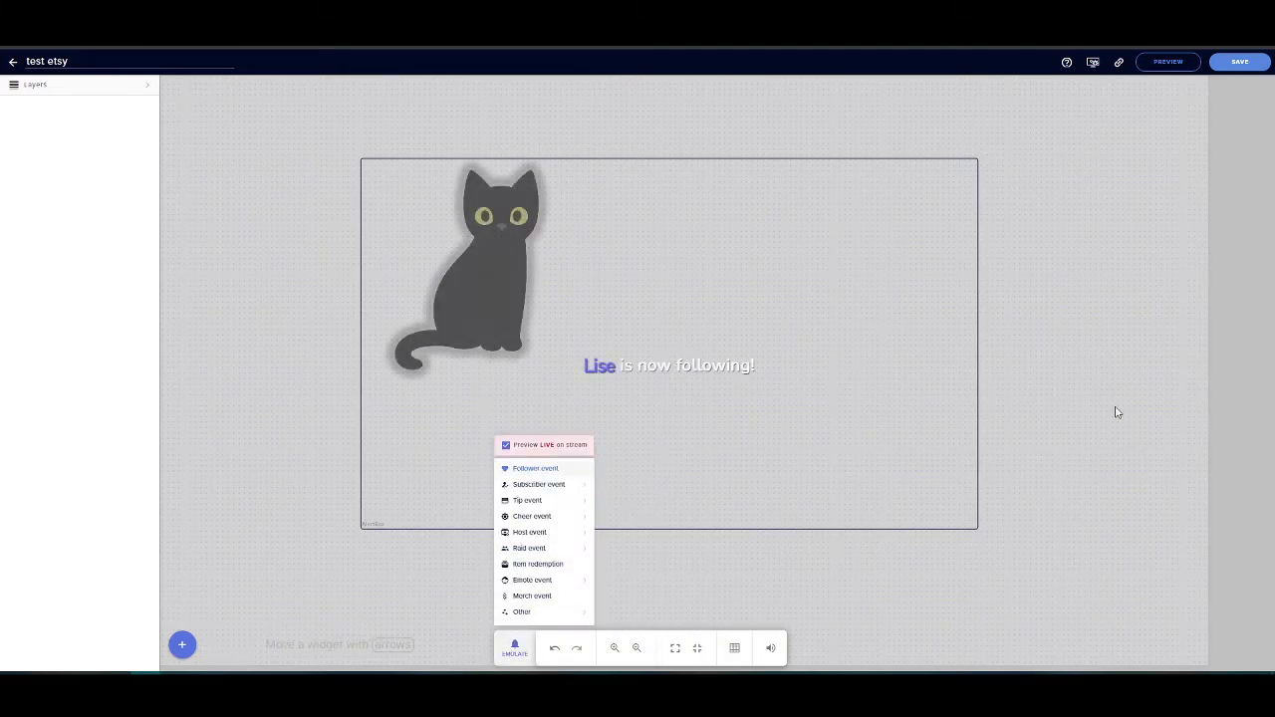
click(1127, 424)
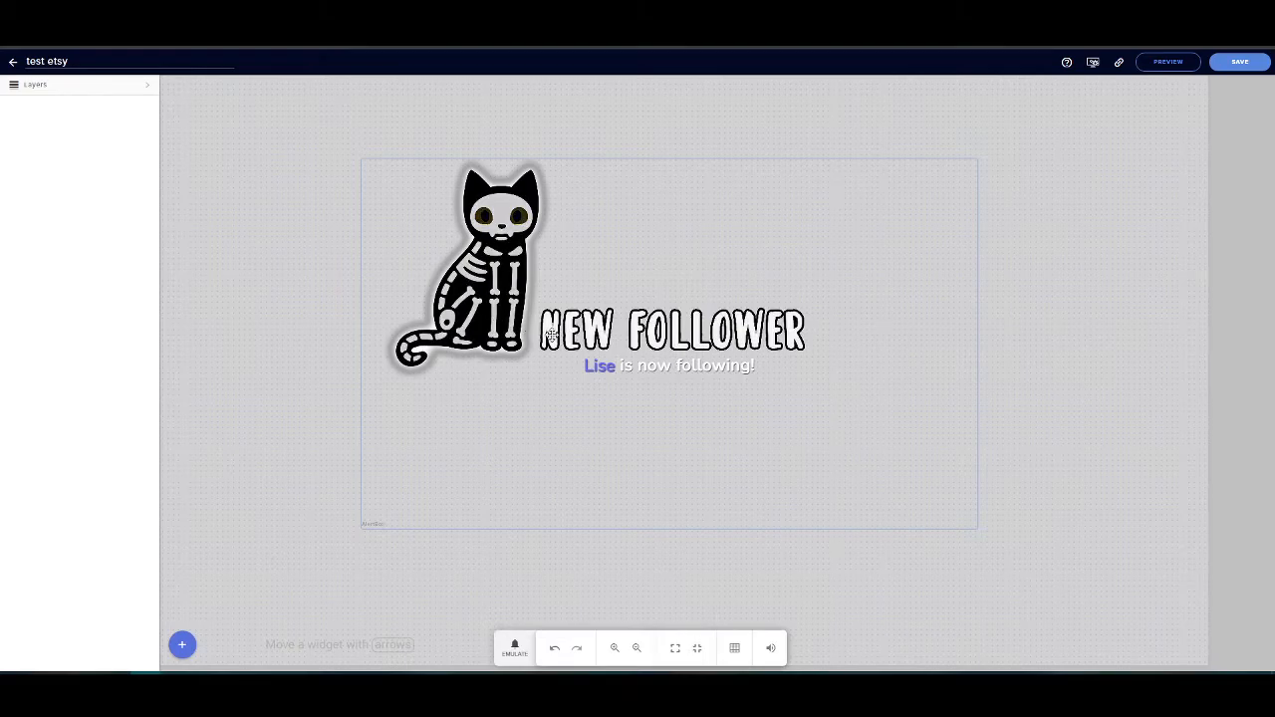
click(546, 334)
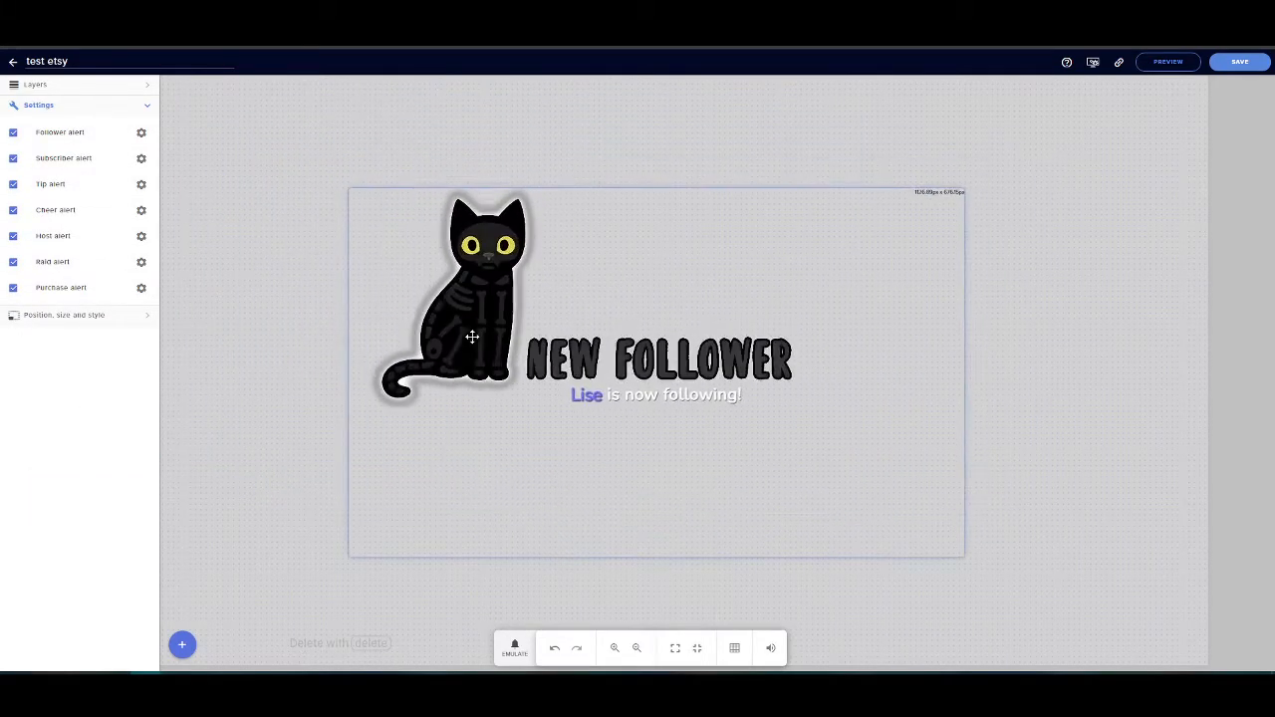
click(1240, 61)
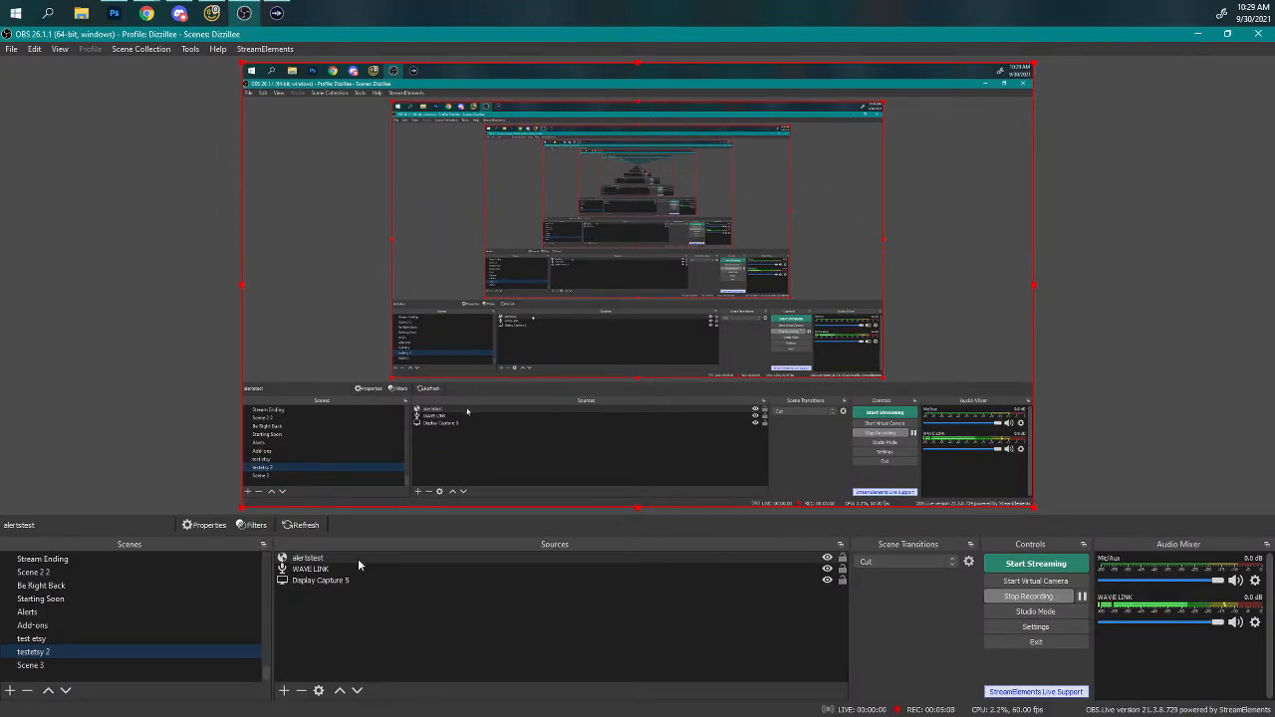
In OBS, delete the alertstest source from the testetsy 2 scene.
click(299, 559)
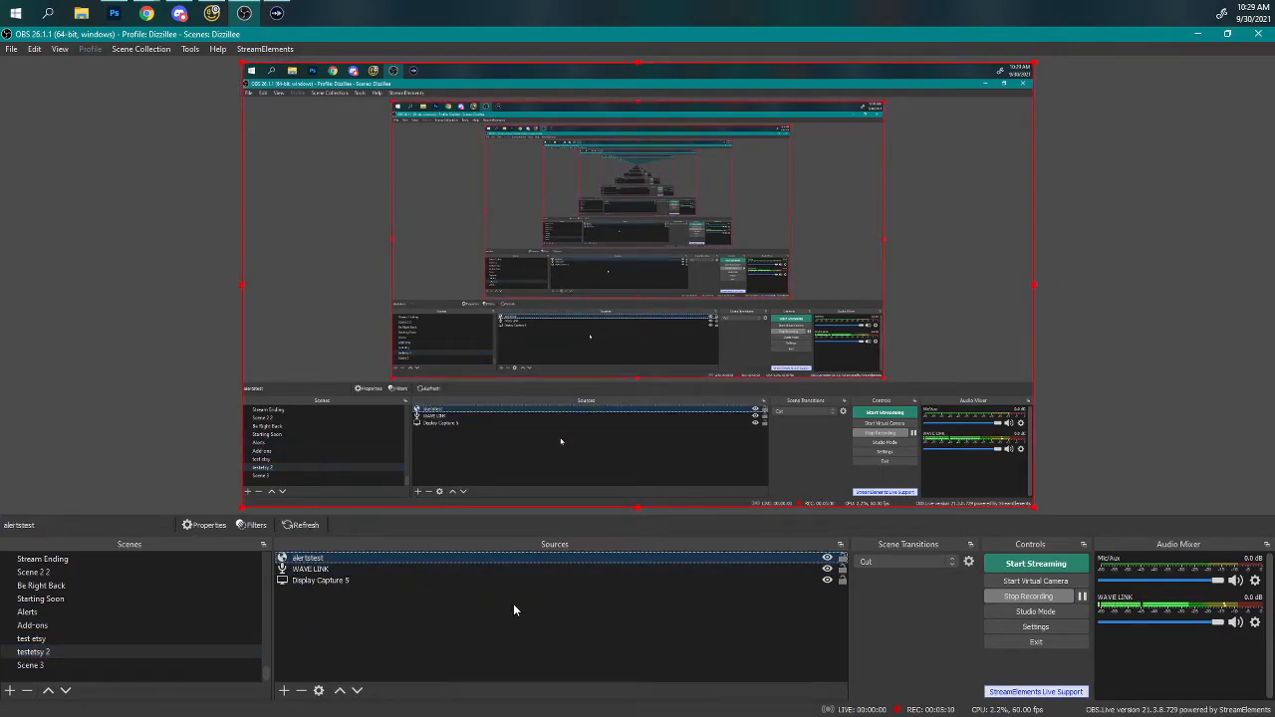
key(Delete)
click(672, 394)
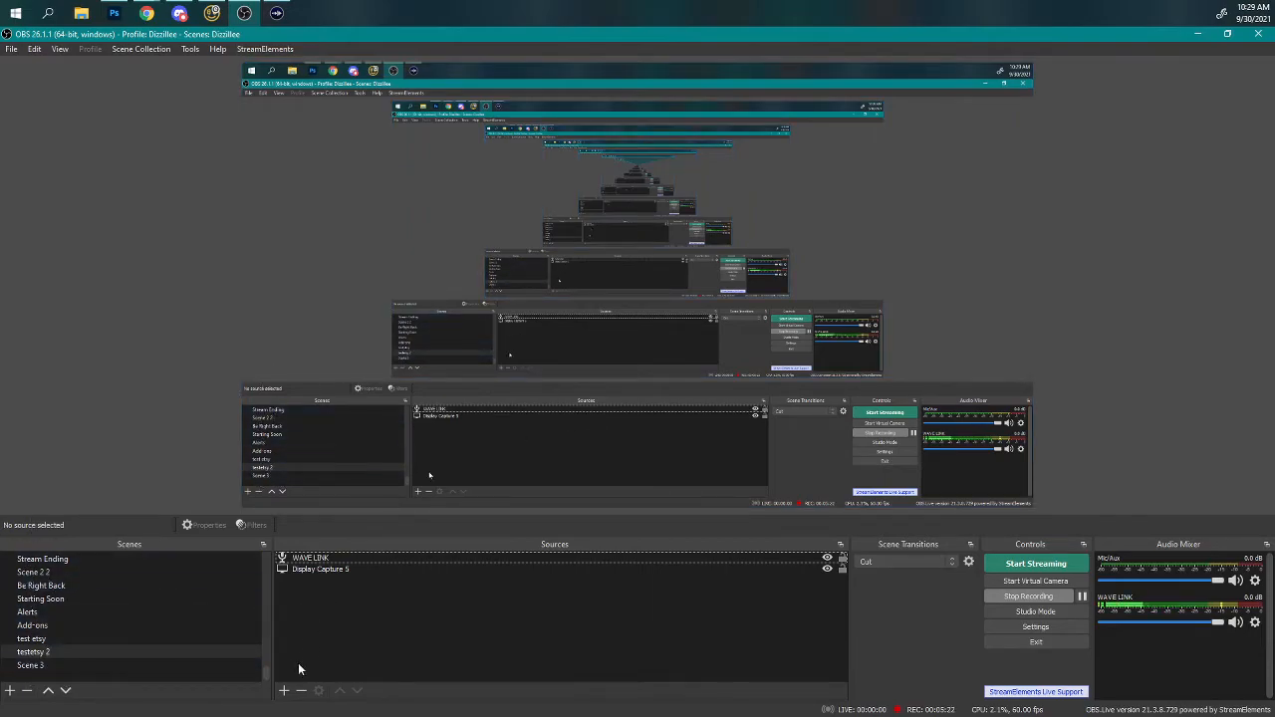
Add a new browser source named "test alerts" to the testetsy 2 scene.
click(284, 690)
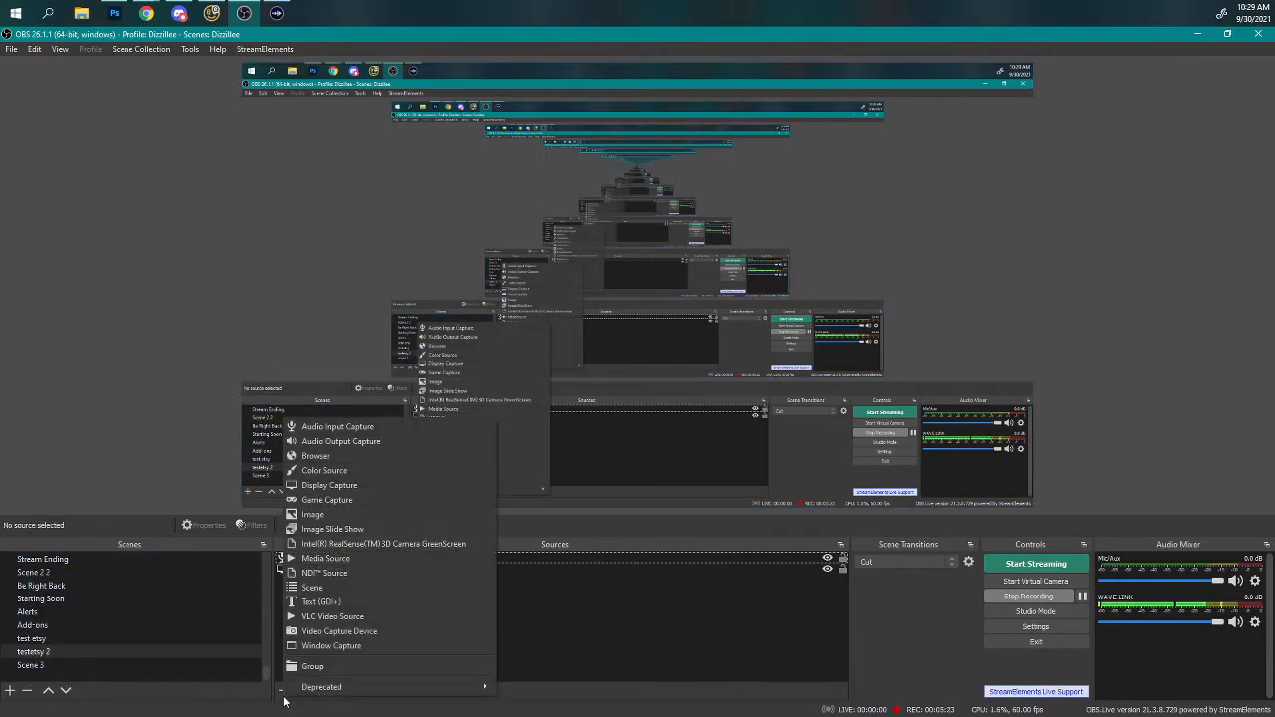
click(317, 456)
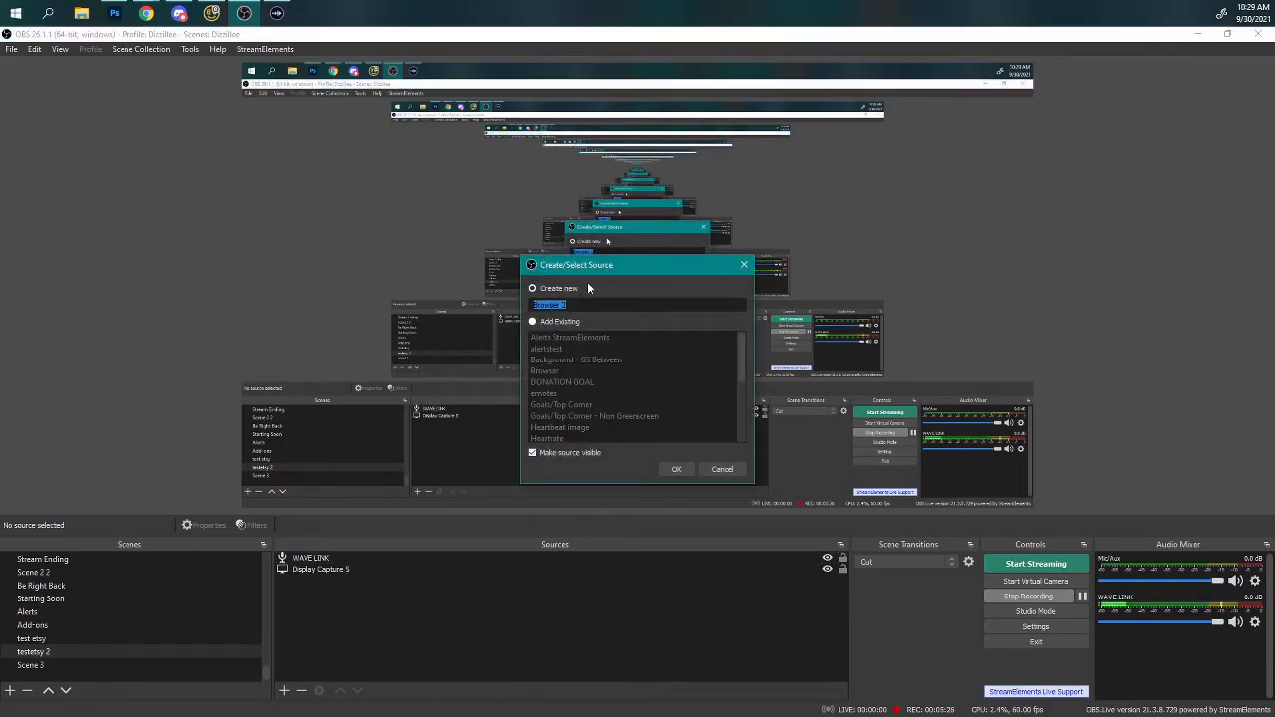
text(test alerts)
click(685, 469)
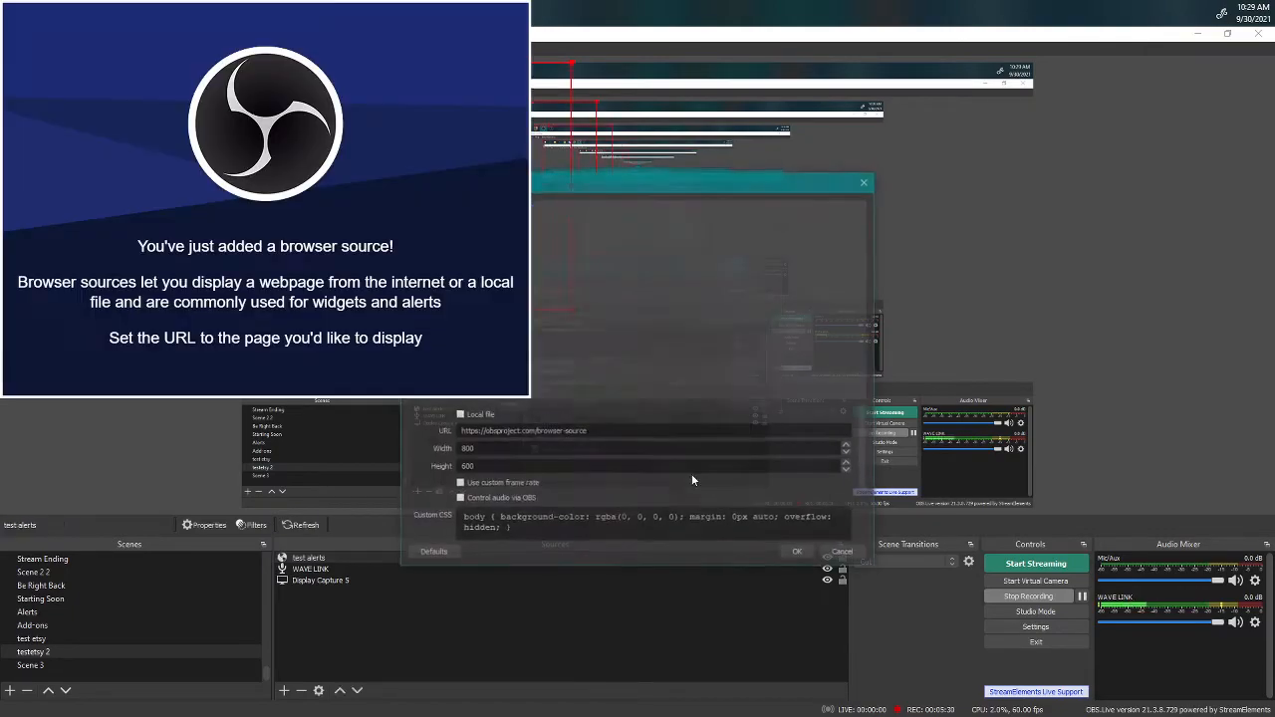
Replace the browser source's default URL with the copied StreamElements overlay URL.
drag(606, 183, 825, 192)
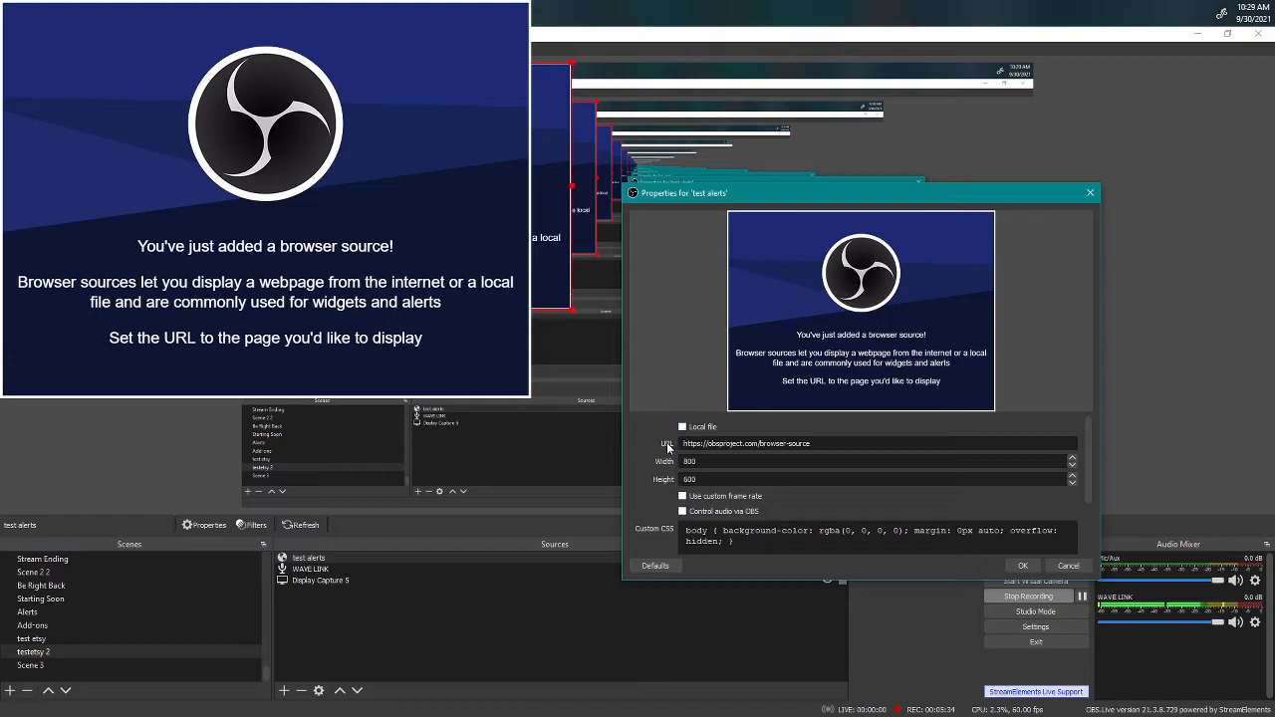
triple_click(888, 443)
key(ctrl+v)
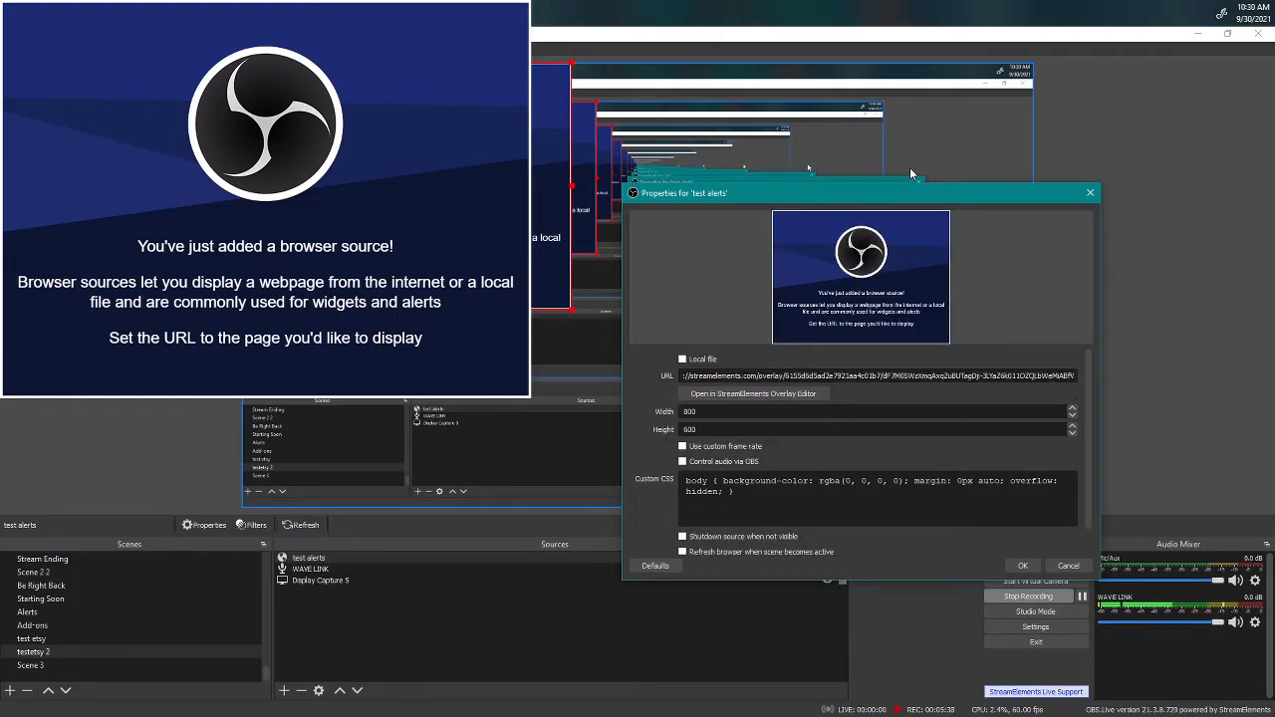
drag(920, 192, 913, 164)
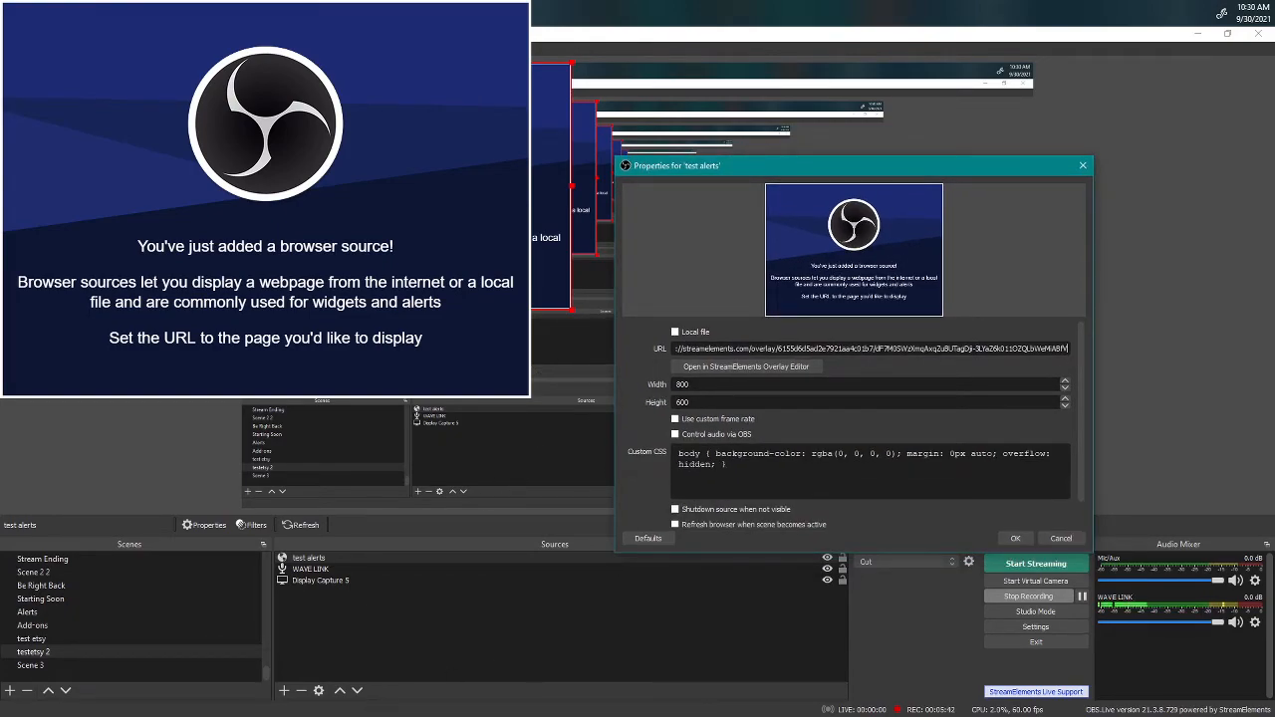
Set the browser source's width to 1920 and height to 1080, and accept its properties.
drag(698, 386, 554, 395)
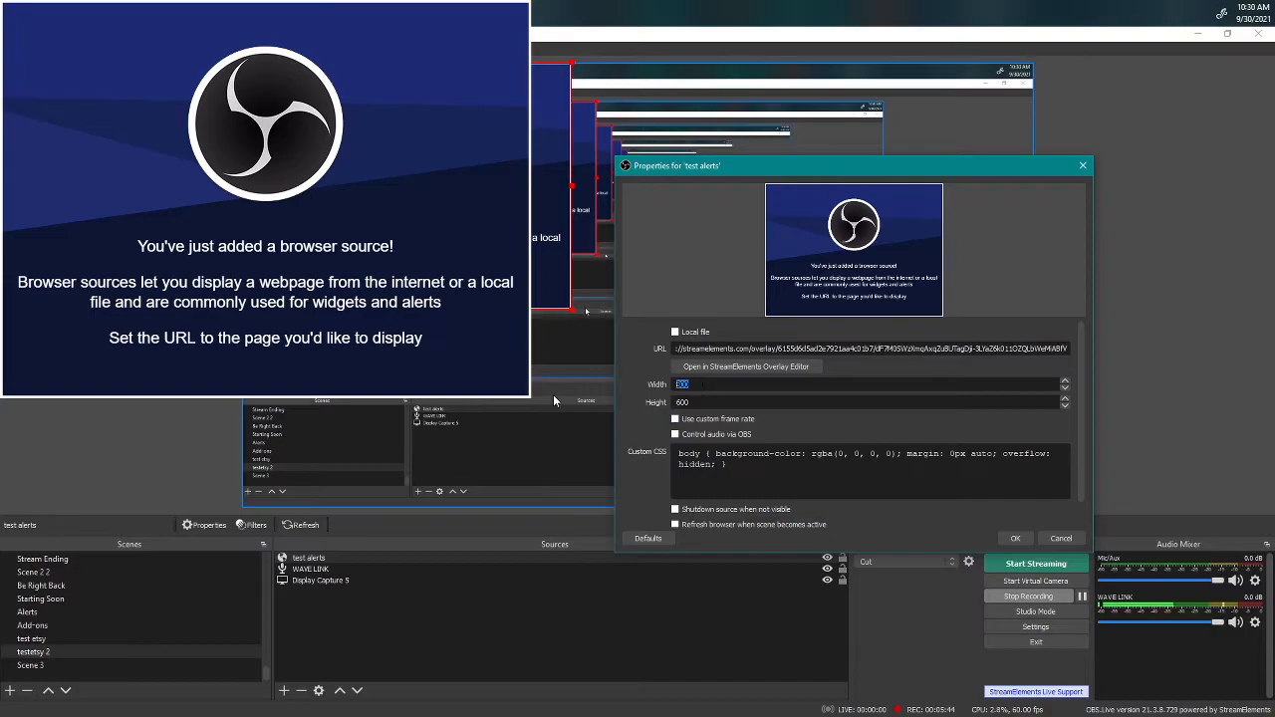
text(1080)
key(BackSpace)
key(BackSpace)
key(BackSpace)
text(920)
key(Tab)
text(1080)
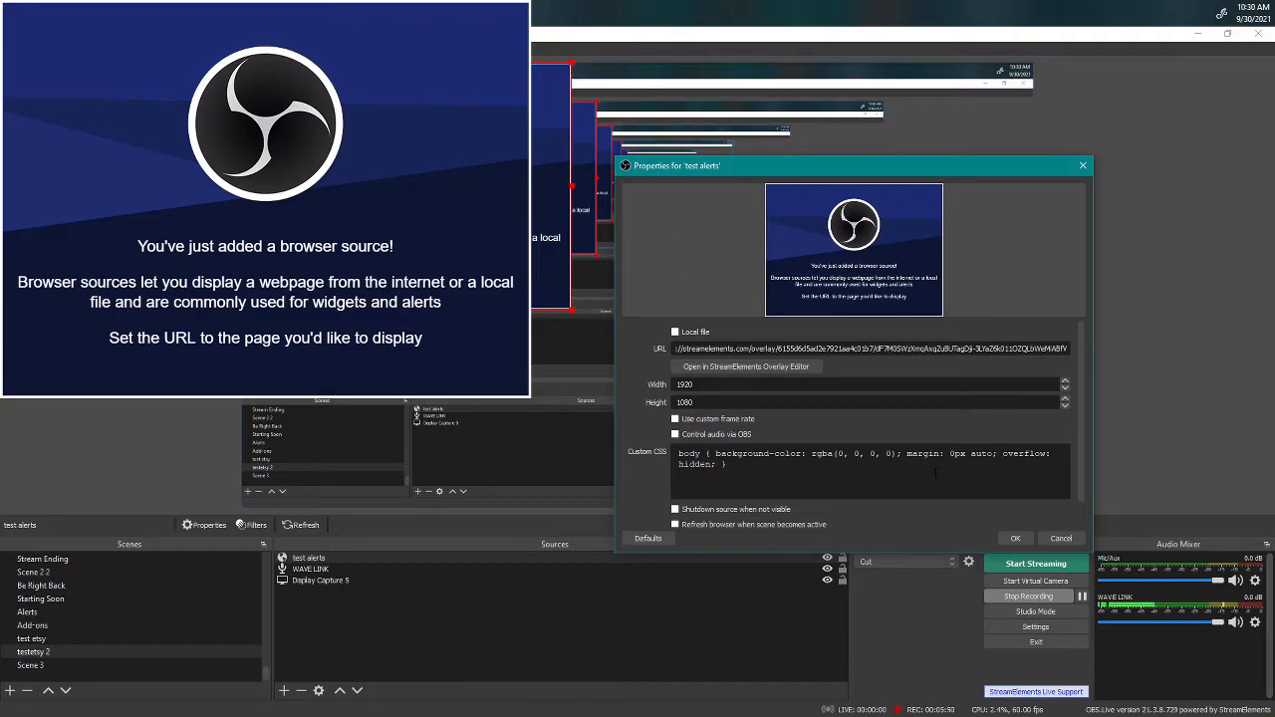
click(1015, 538)
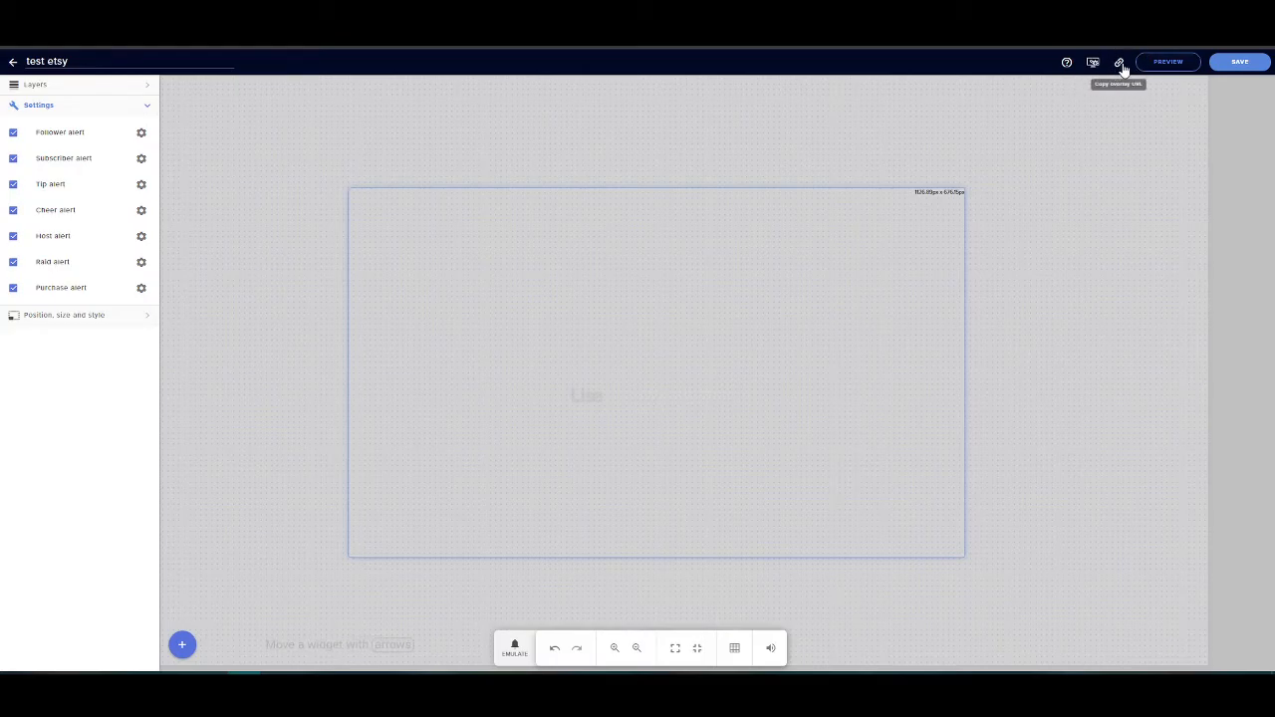
Copy the overlay URL again in StreamElements and review the test alerts source's URL and size in OBS.
click(1120, 62)
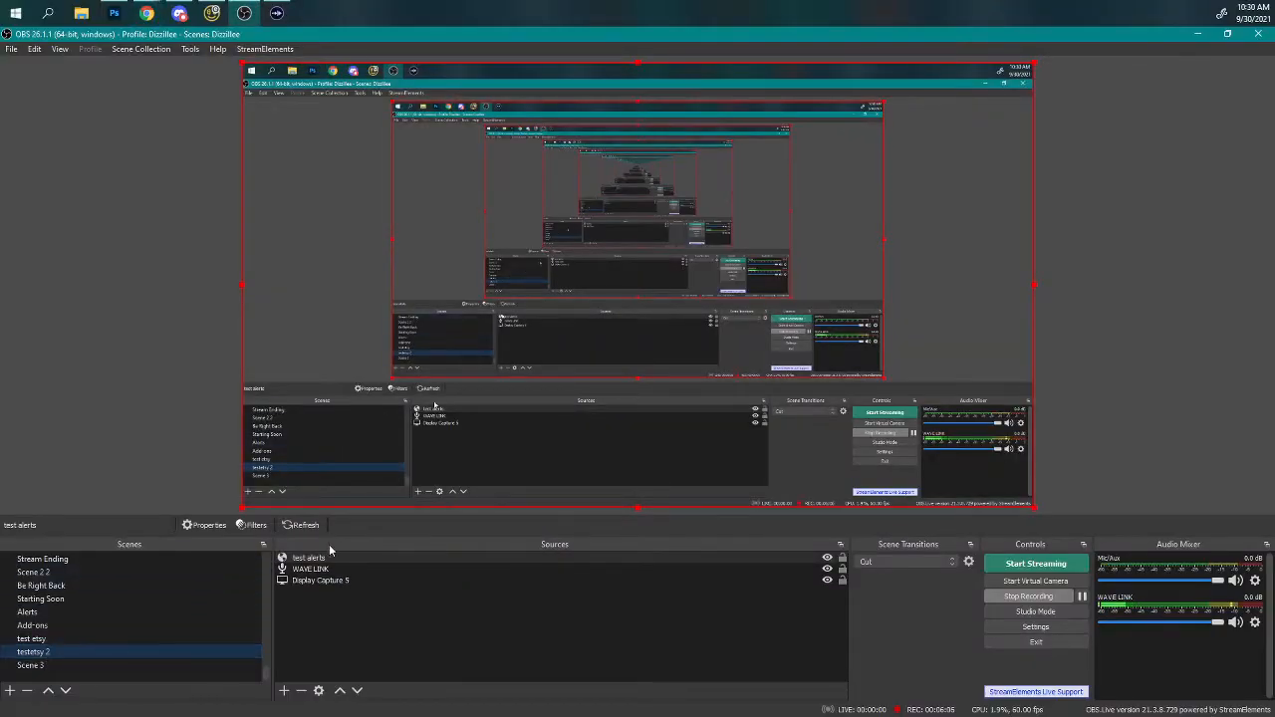
double_click(309, 559)
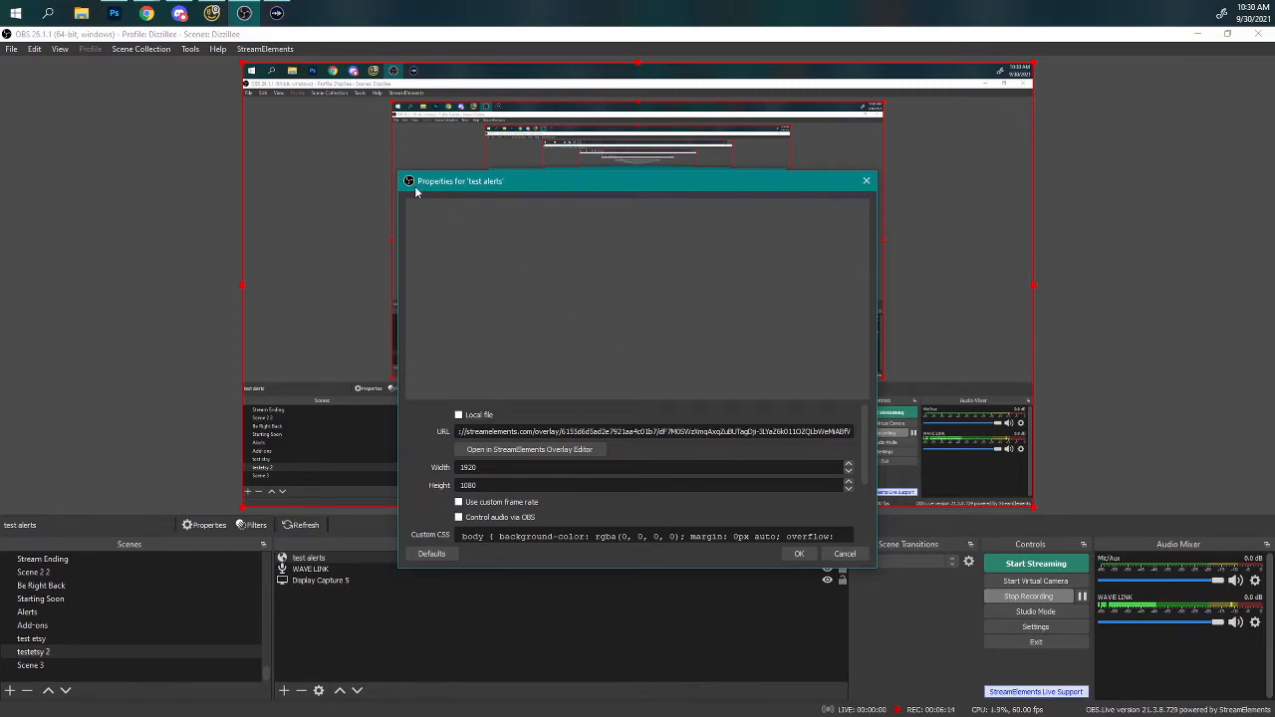
click(797, 554)
click(547, 647)
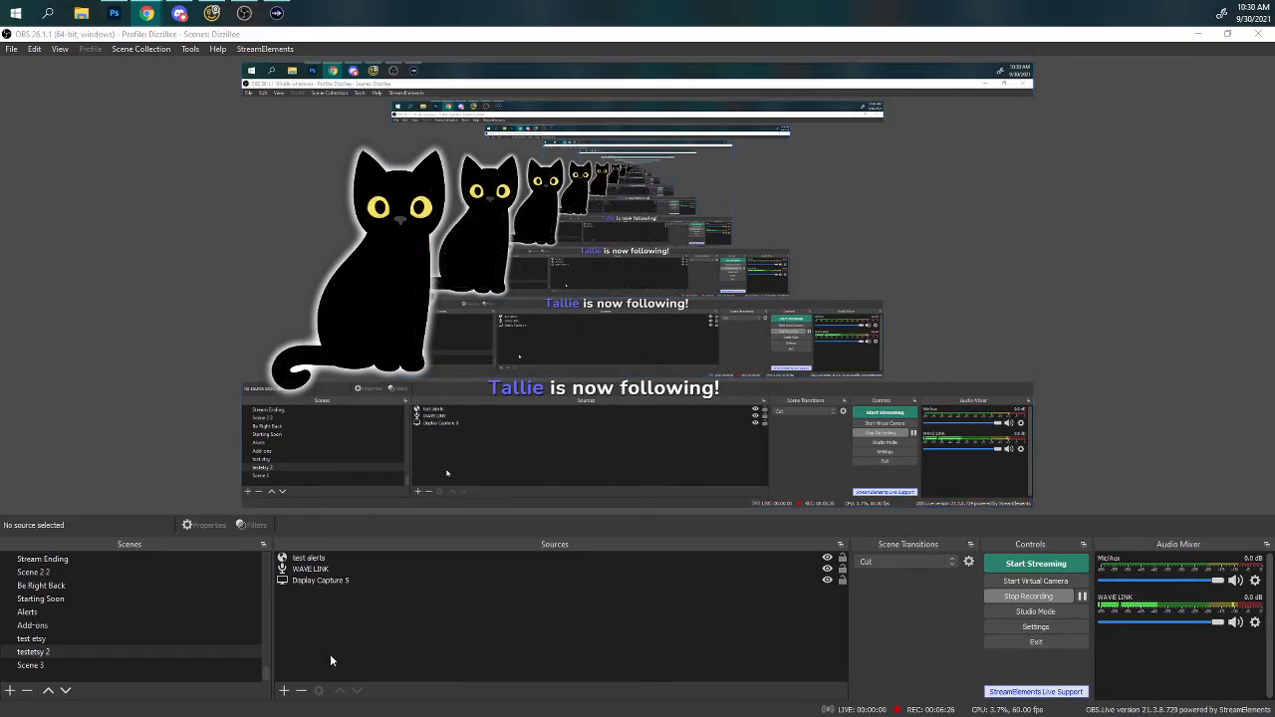
Copy the test alerts source from testetsy 2 into Scene 3, deleting the alertstest source there.
click(314, 559)
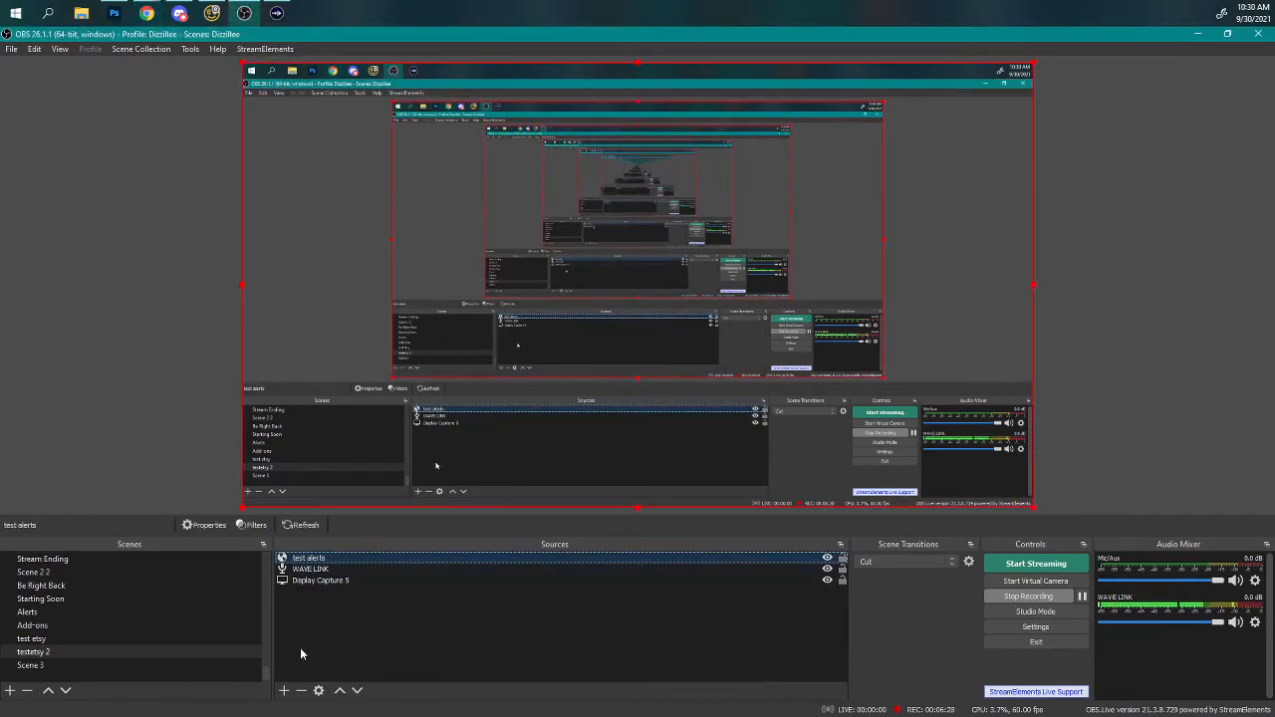
click(47, 668)
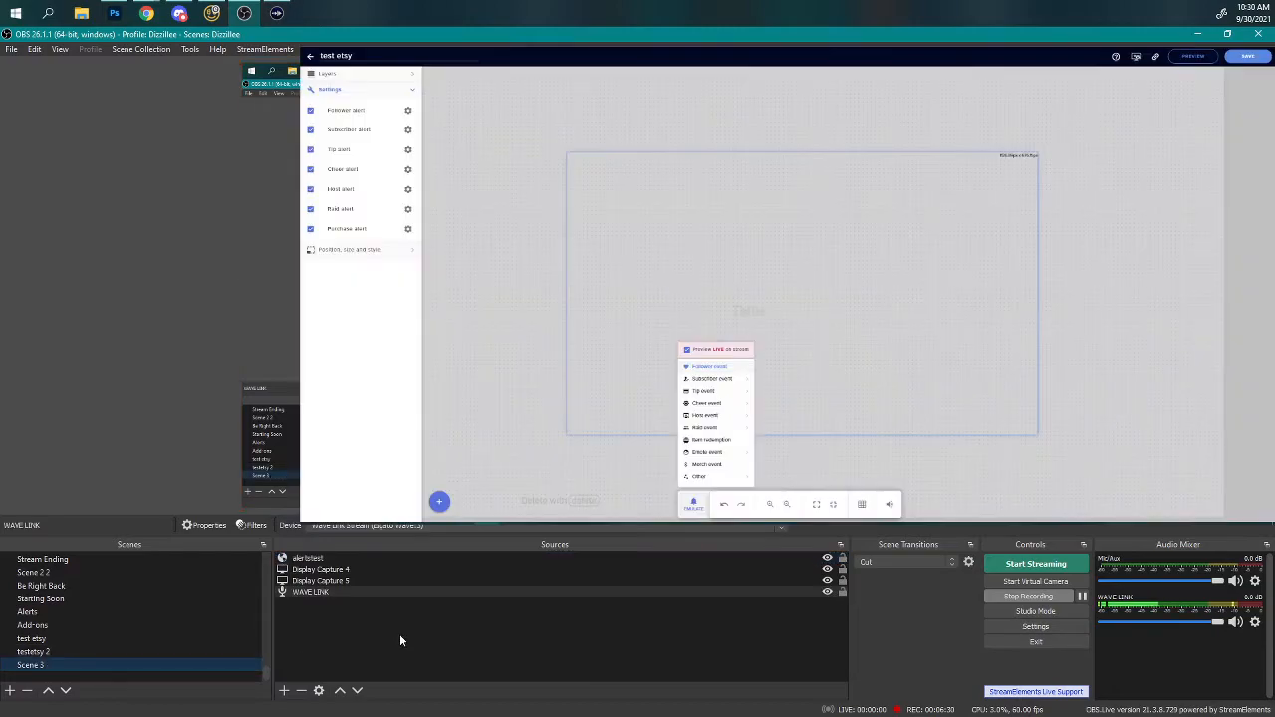
click(334, 560)
key(Return)
key(ctrl+v)
click(691, 582)
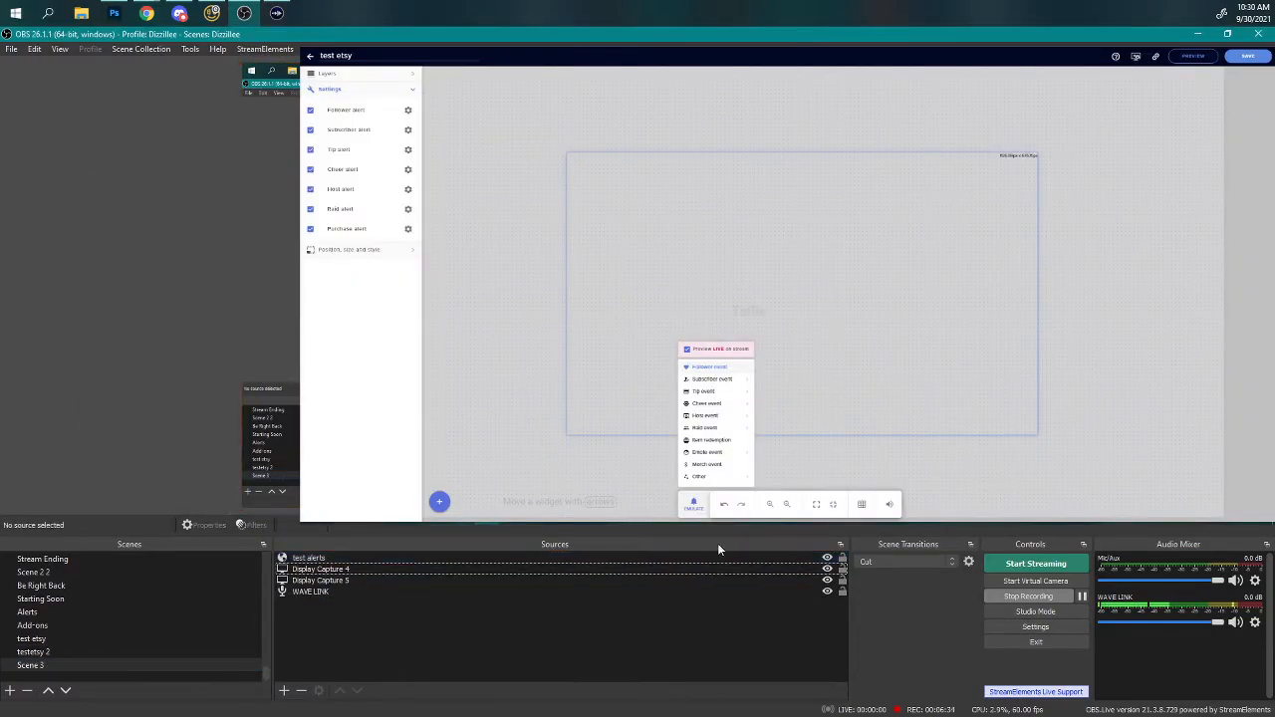
Emulate a follower event and a 1-month subscriber event in StreamElements with live preview on stream to test the alerts in OBS.
click(694, 503)
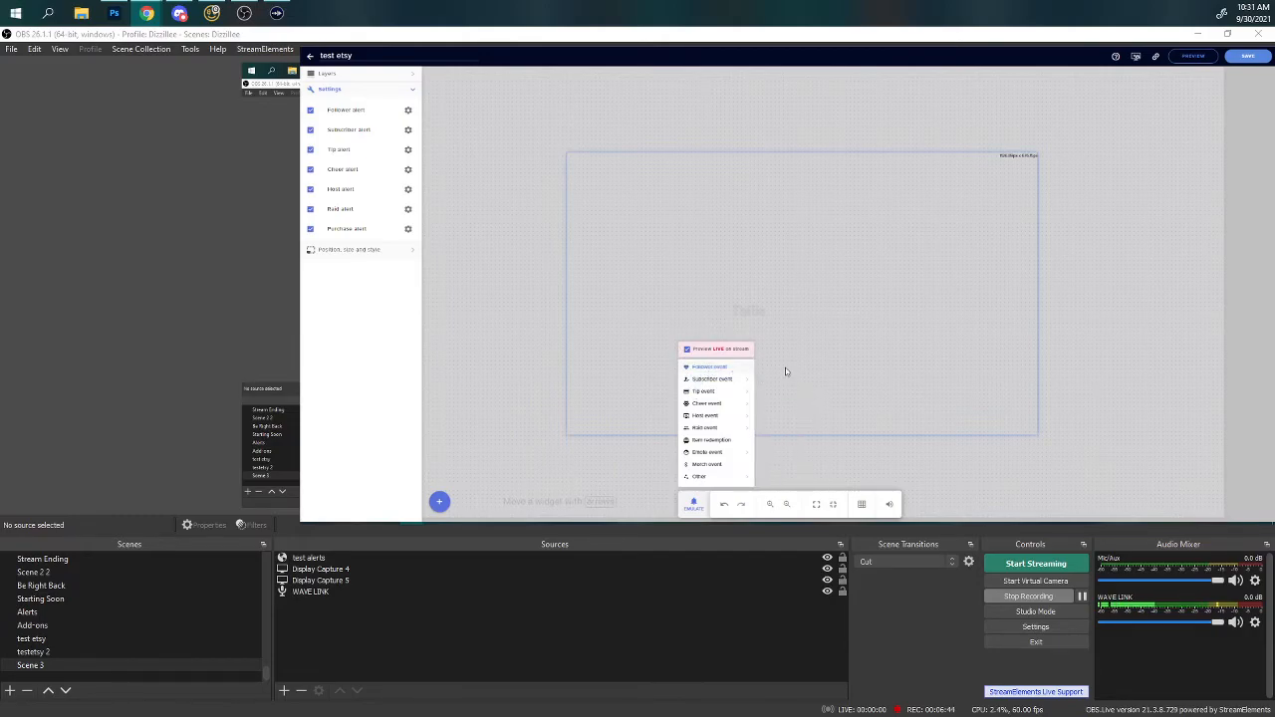
click(717, 370)
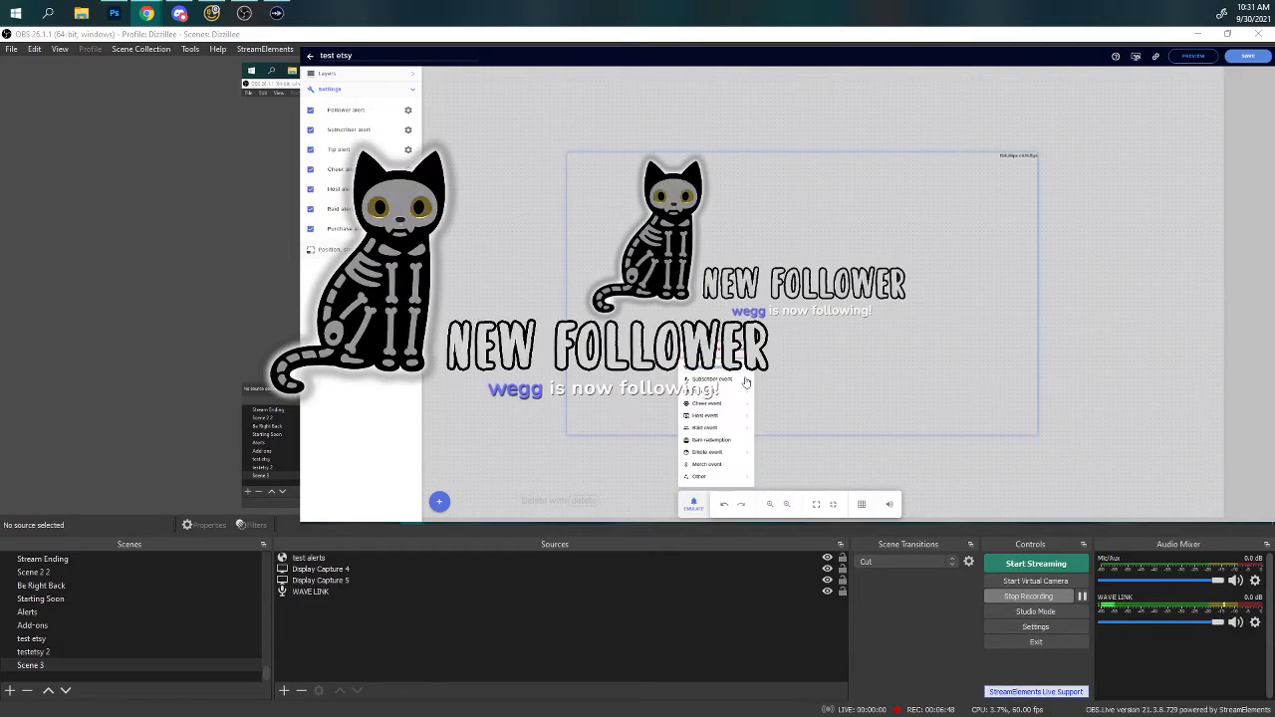
mouse_move(713, 383)
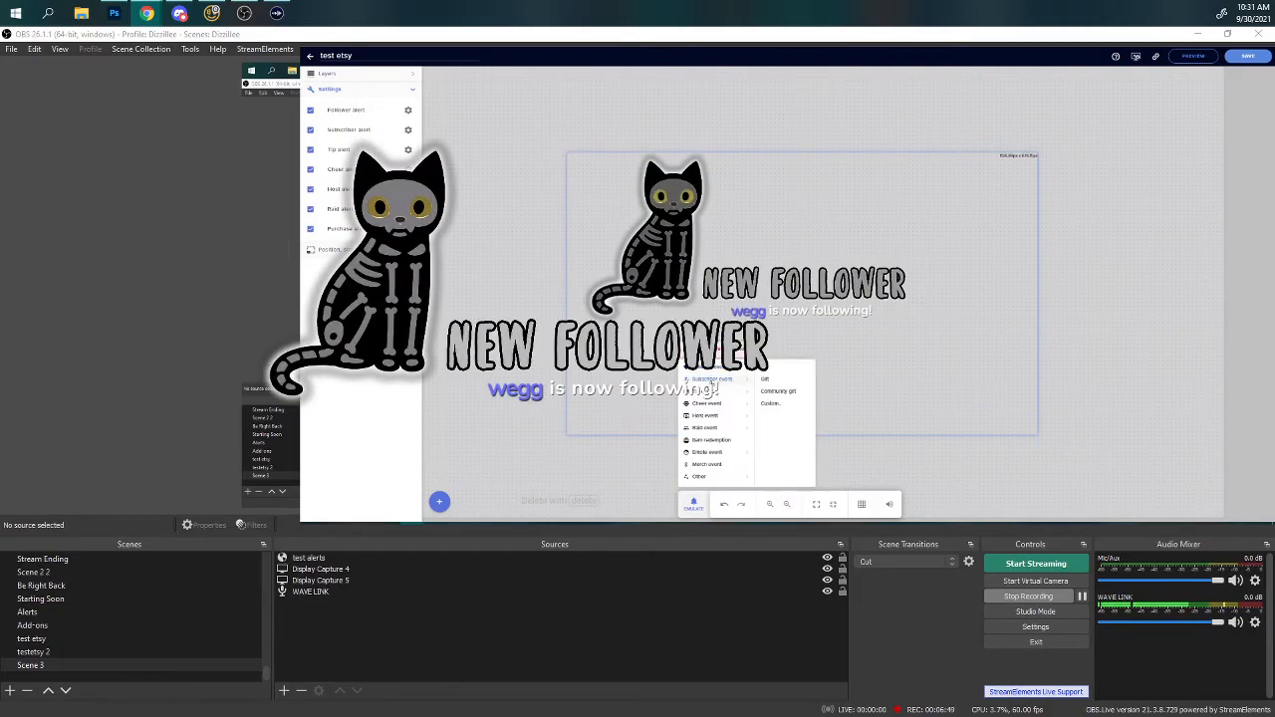
click(767, 374)
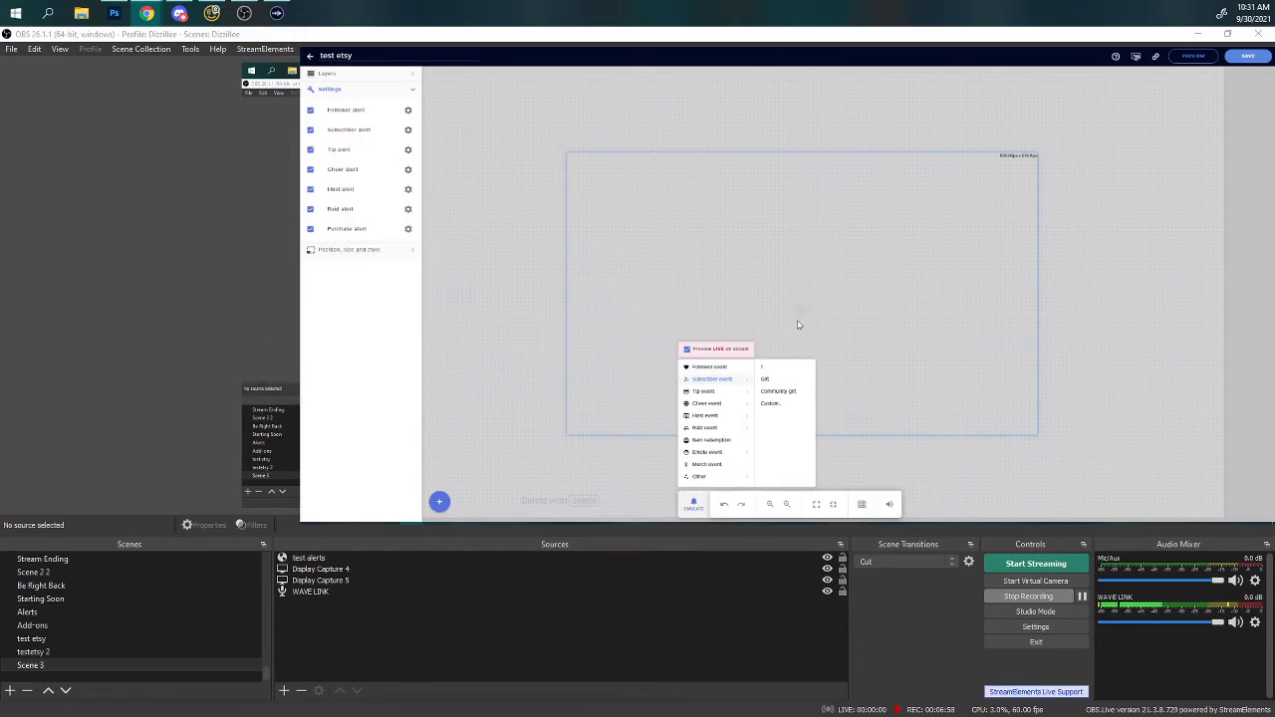
click(1009, 362)
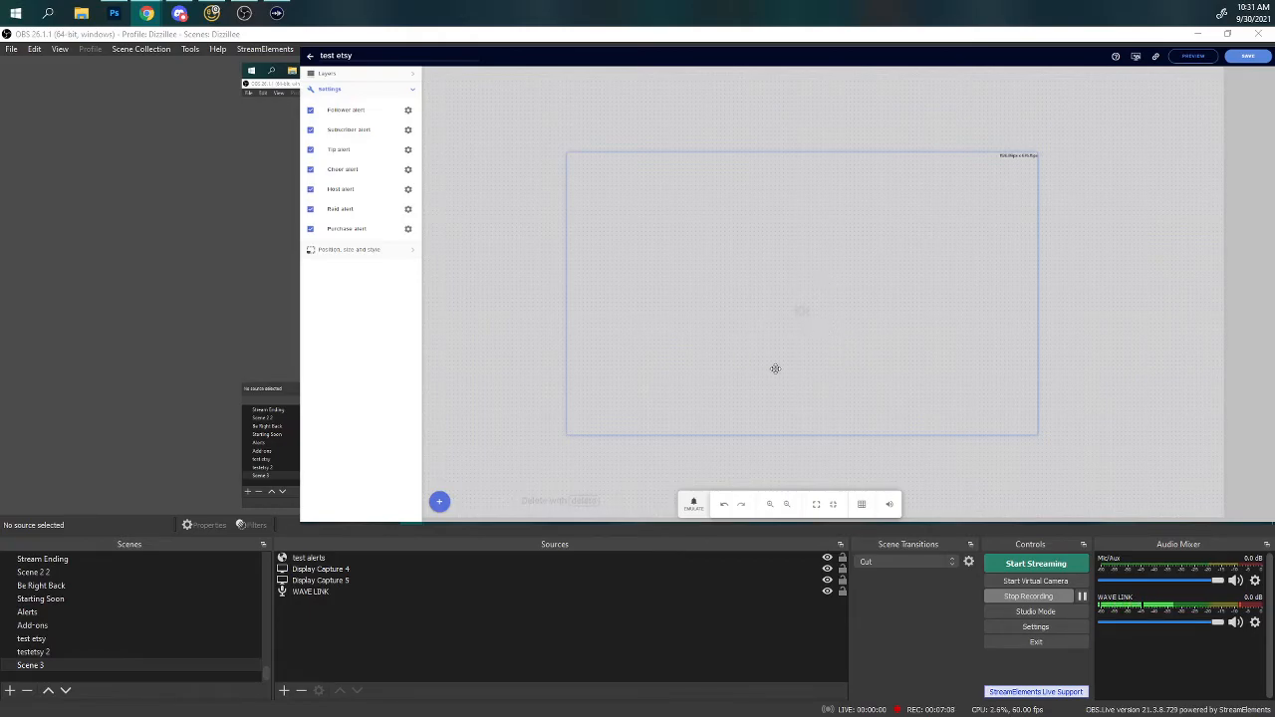
Select the test alerts source in OBS, then return to the StreamElements overlay editor and dismiss the emulated event list.
click(309, 558)
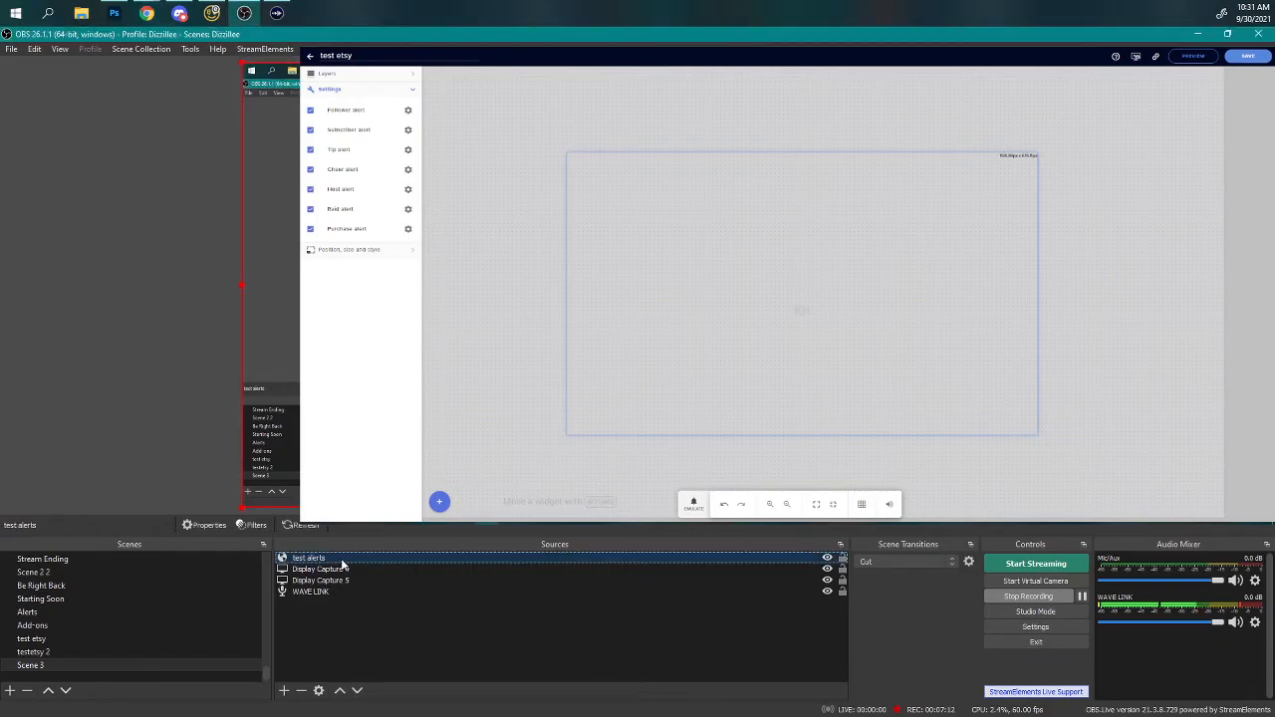
scroll(47, 625, up, 2)
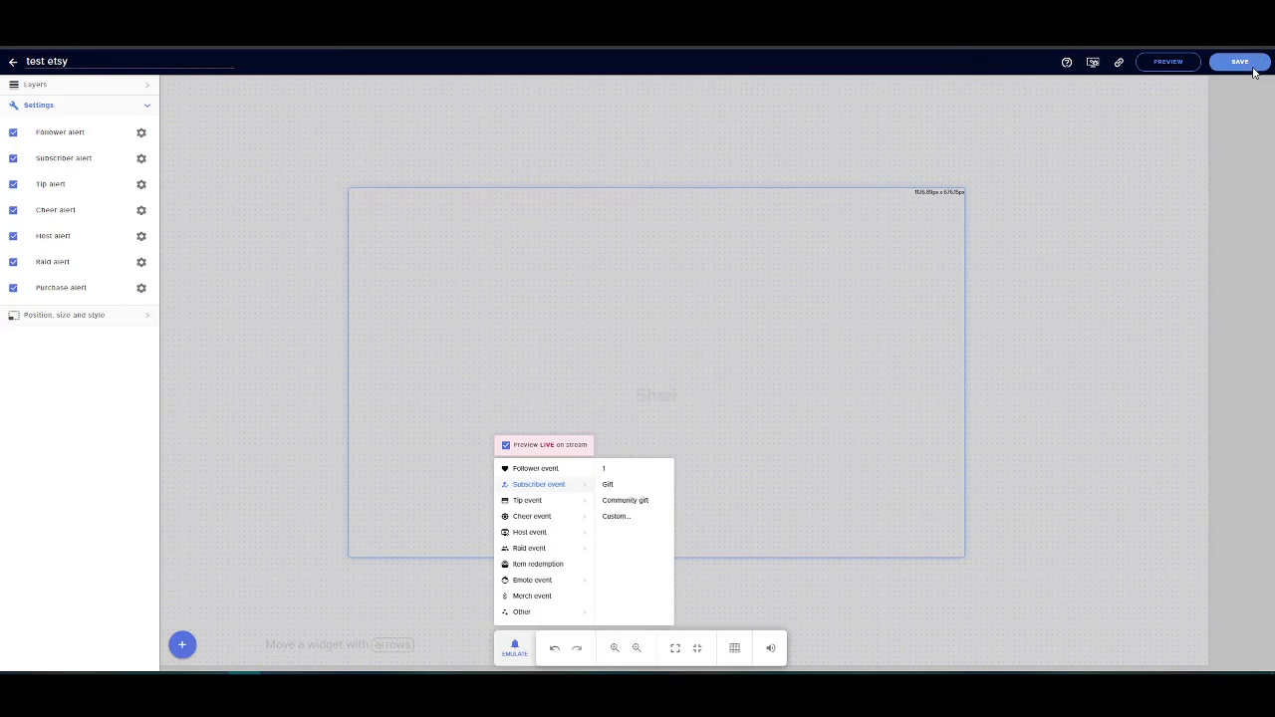
click(1164, 193)
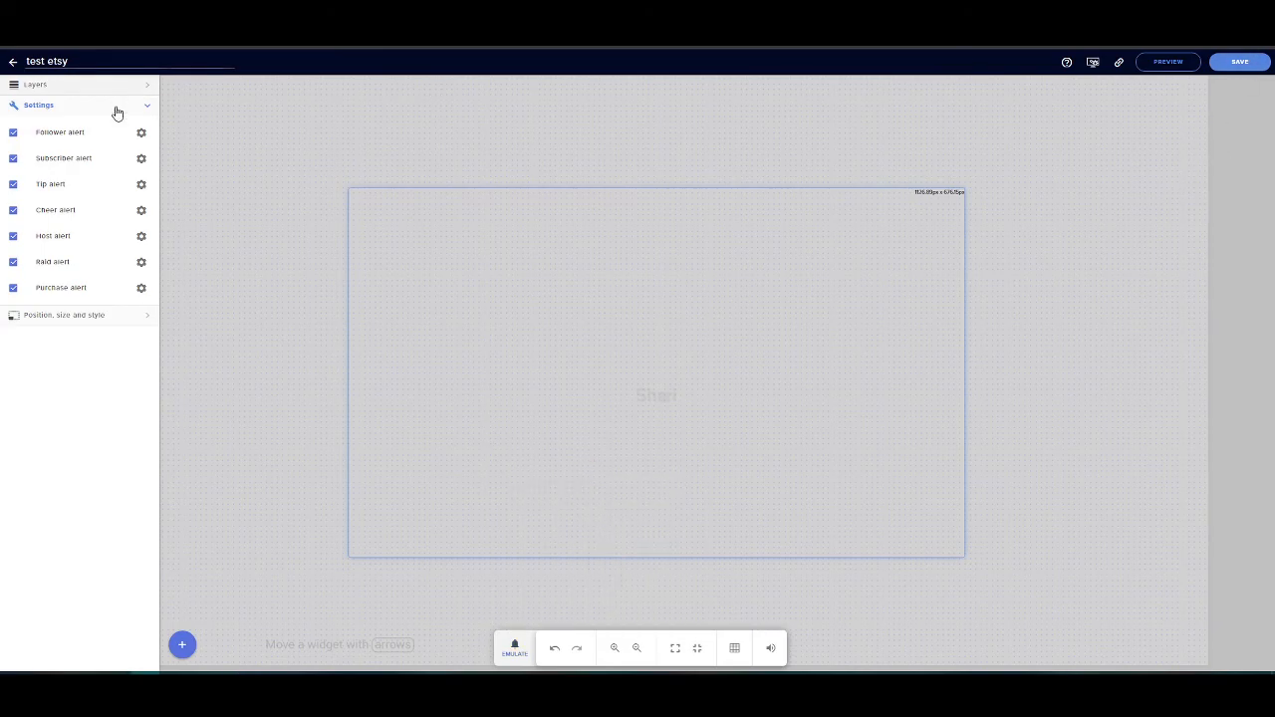